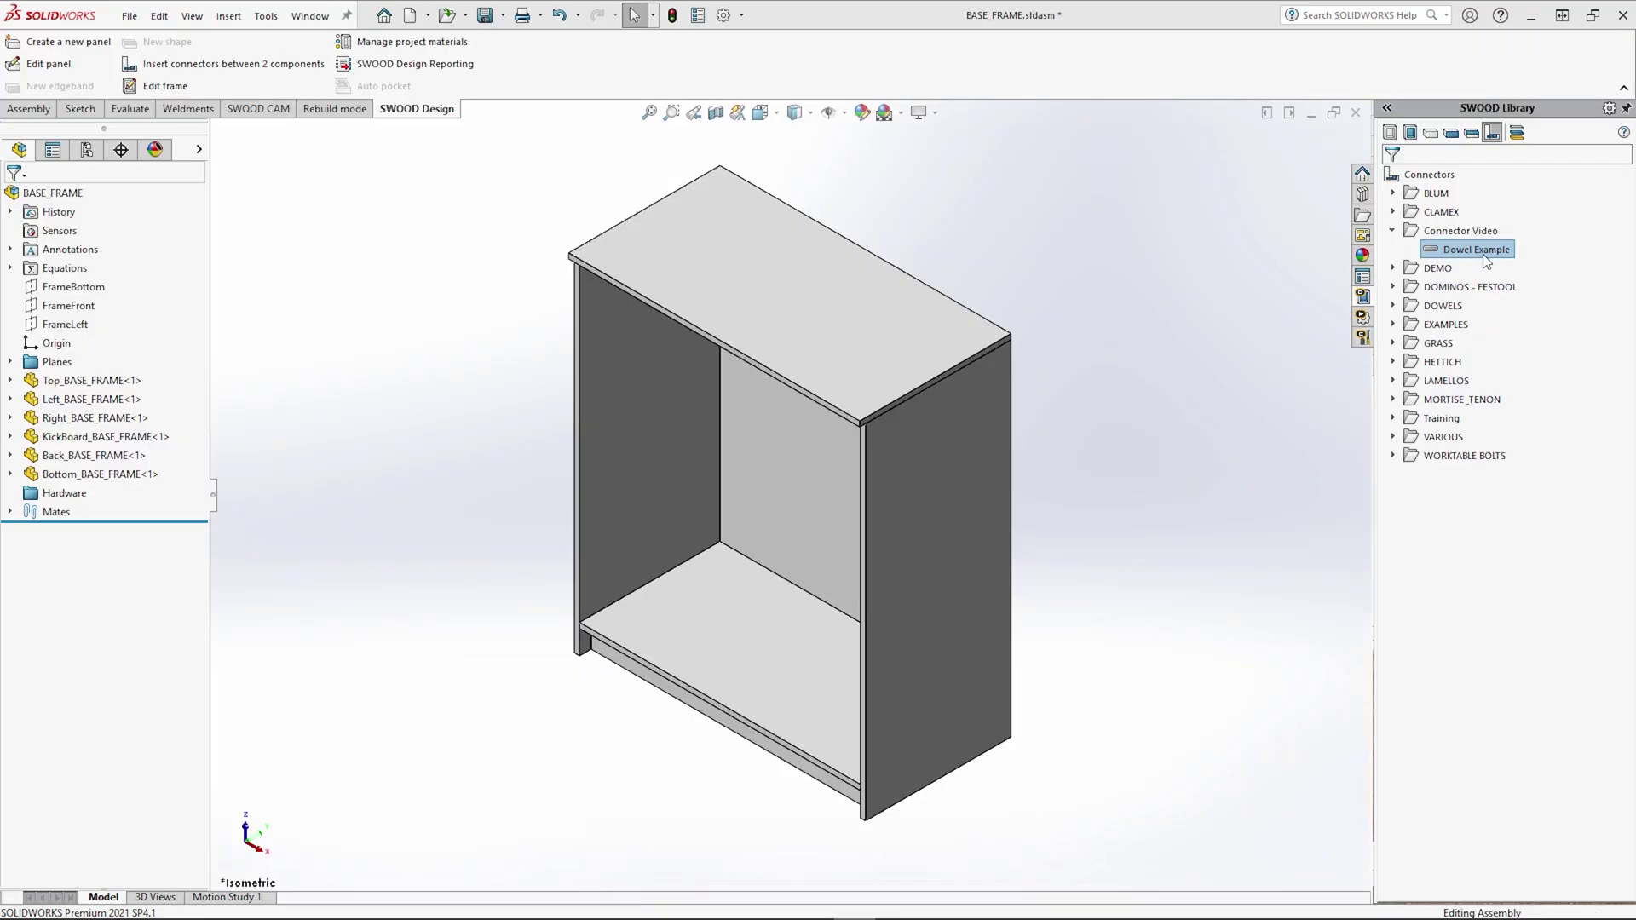
Show the SWOOD Connectors library and bring up the Connectors root node's options
{"action": "left_click_drag", "start_coordinate": [1485, 256], "coordinate": [941, 377]}
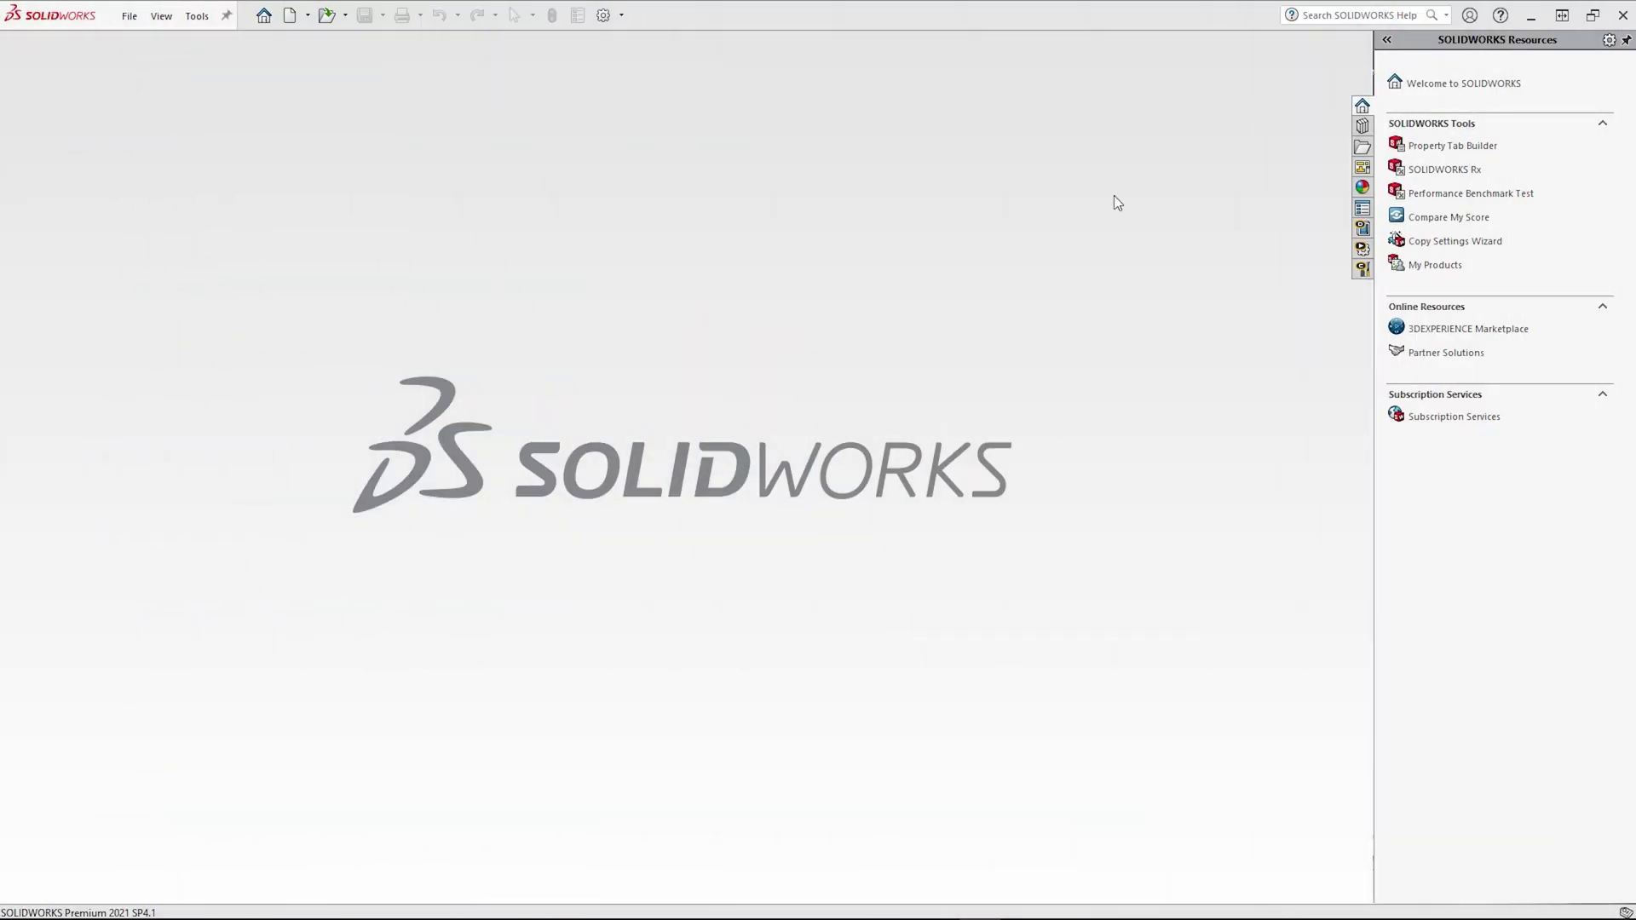
{"action": "left_click", "coordinate": [1362, 229]}
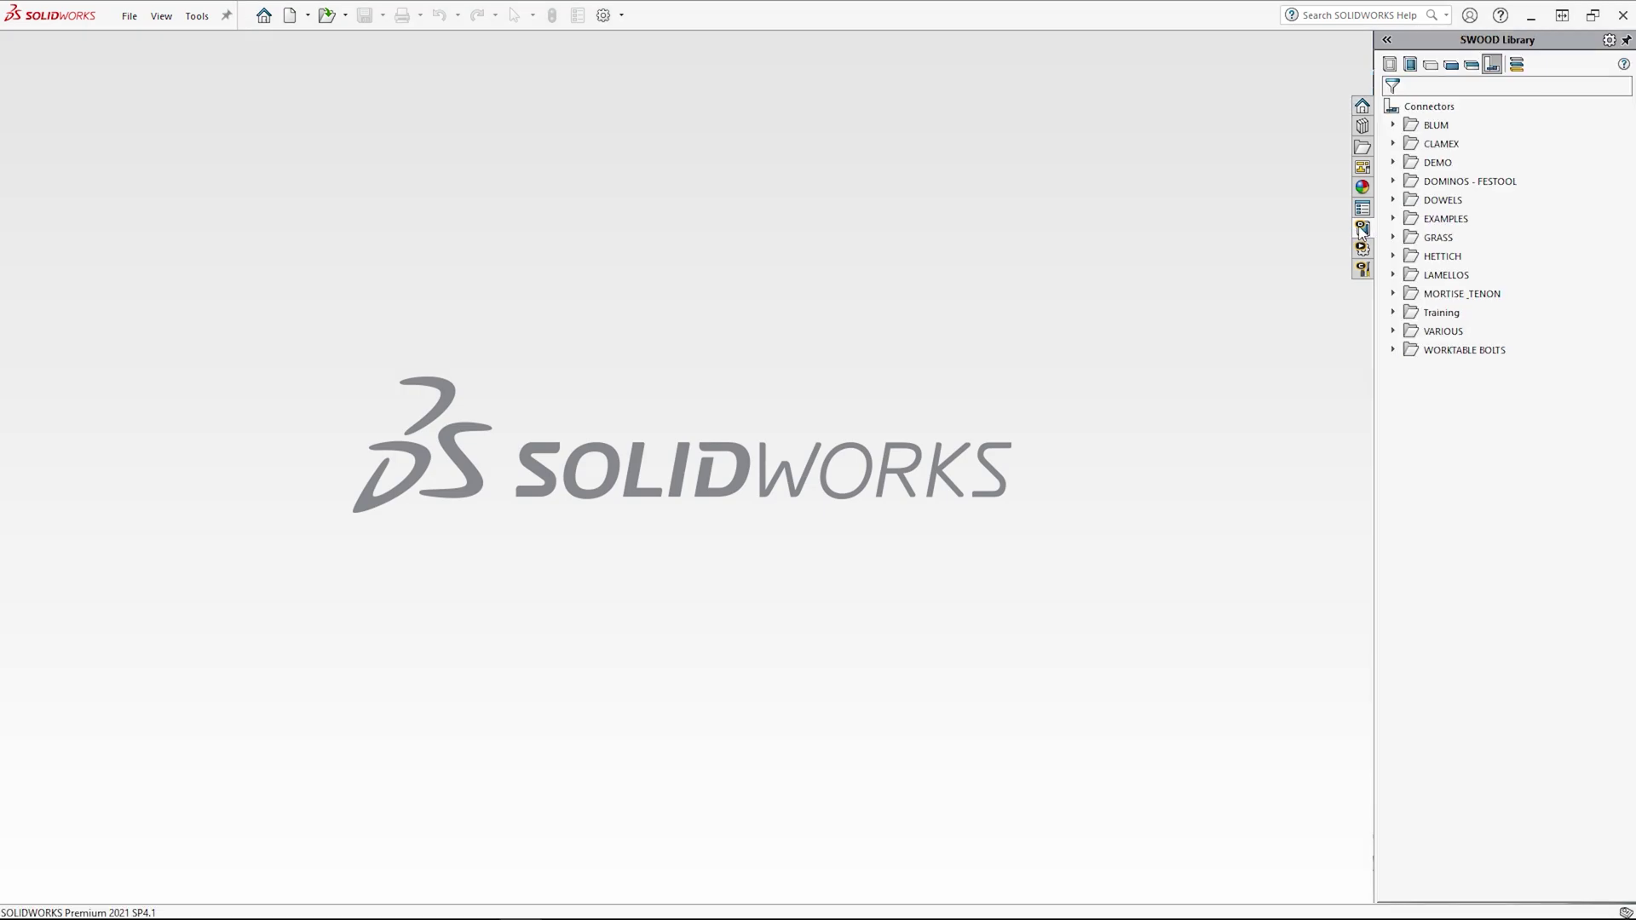
{"action": "left_click", "coordinate": [1491, 70]}
{"action": "right_click", "coordinate": [1435, 111]}
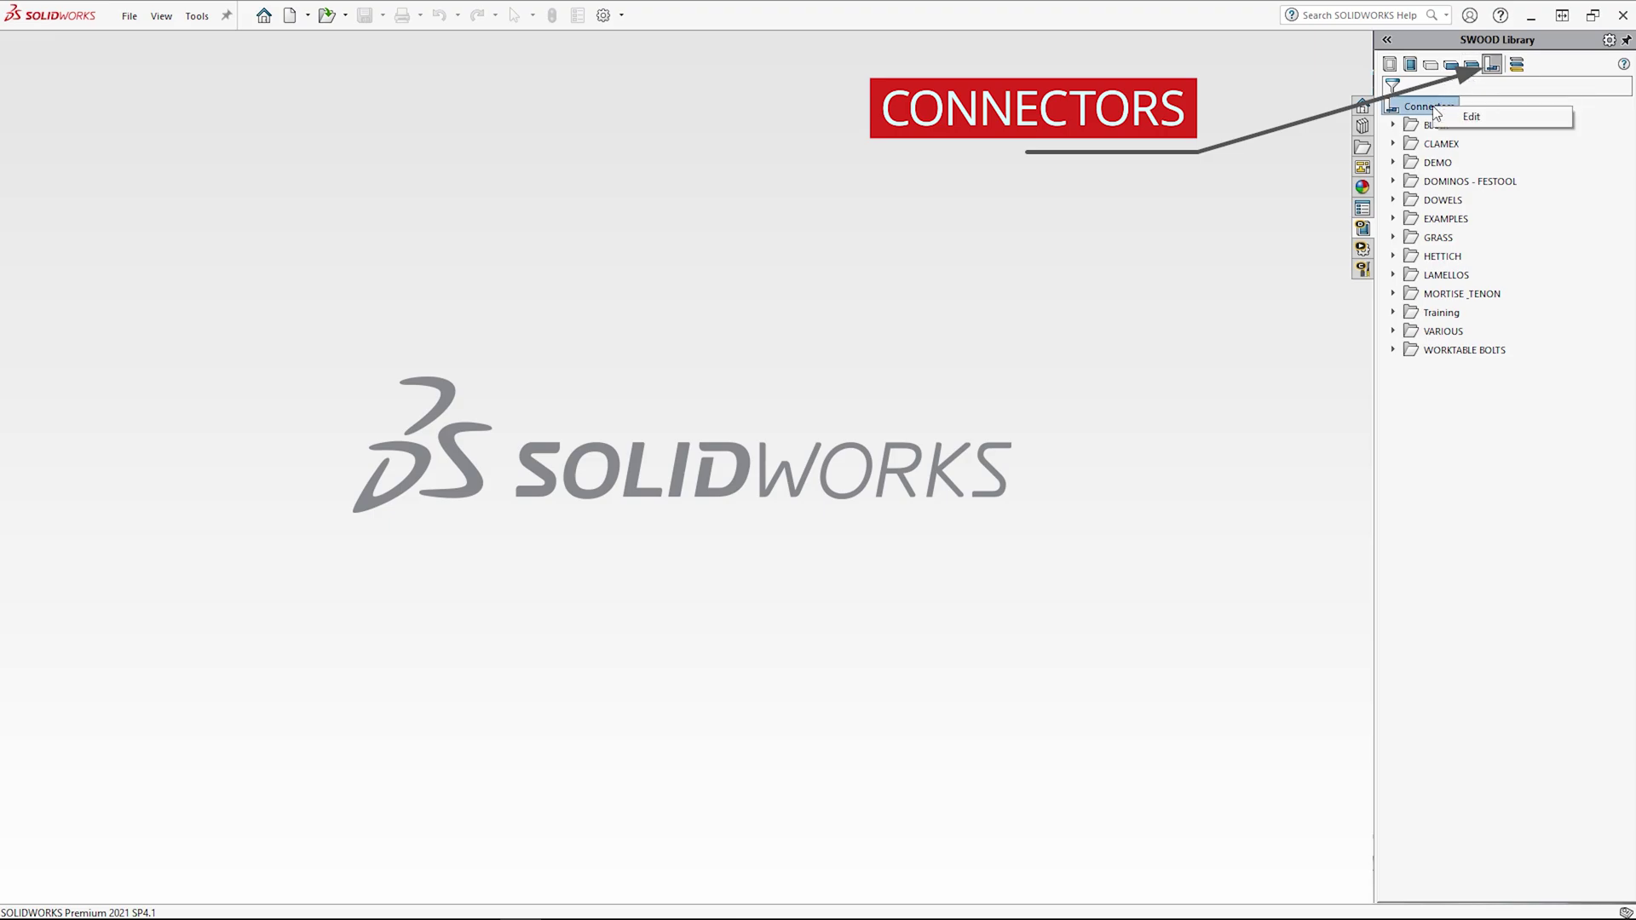
Open the Connectors library editor and expand, then collapse, the Training library
{"action": "left_click", "coordinate": [1516, 122]}
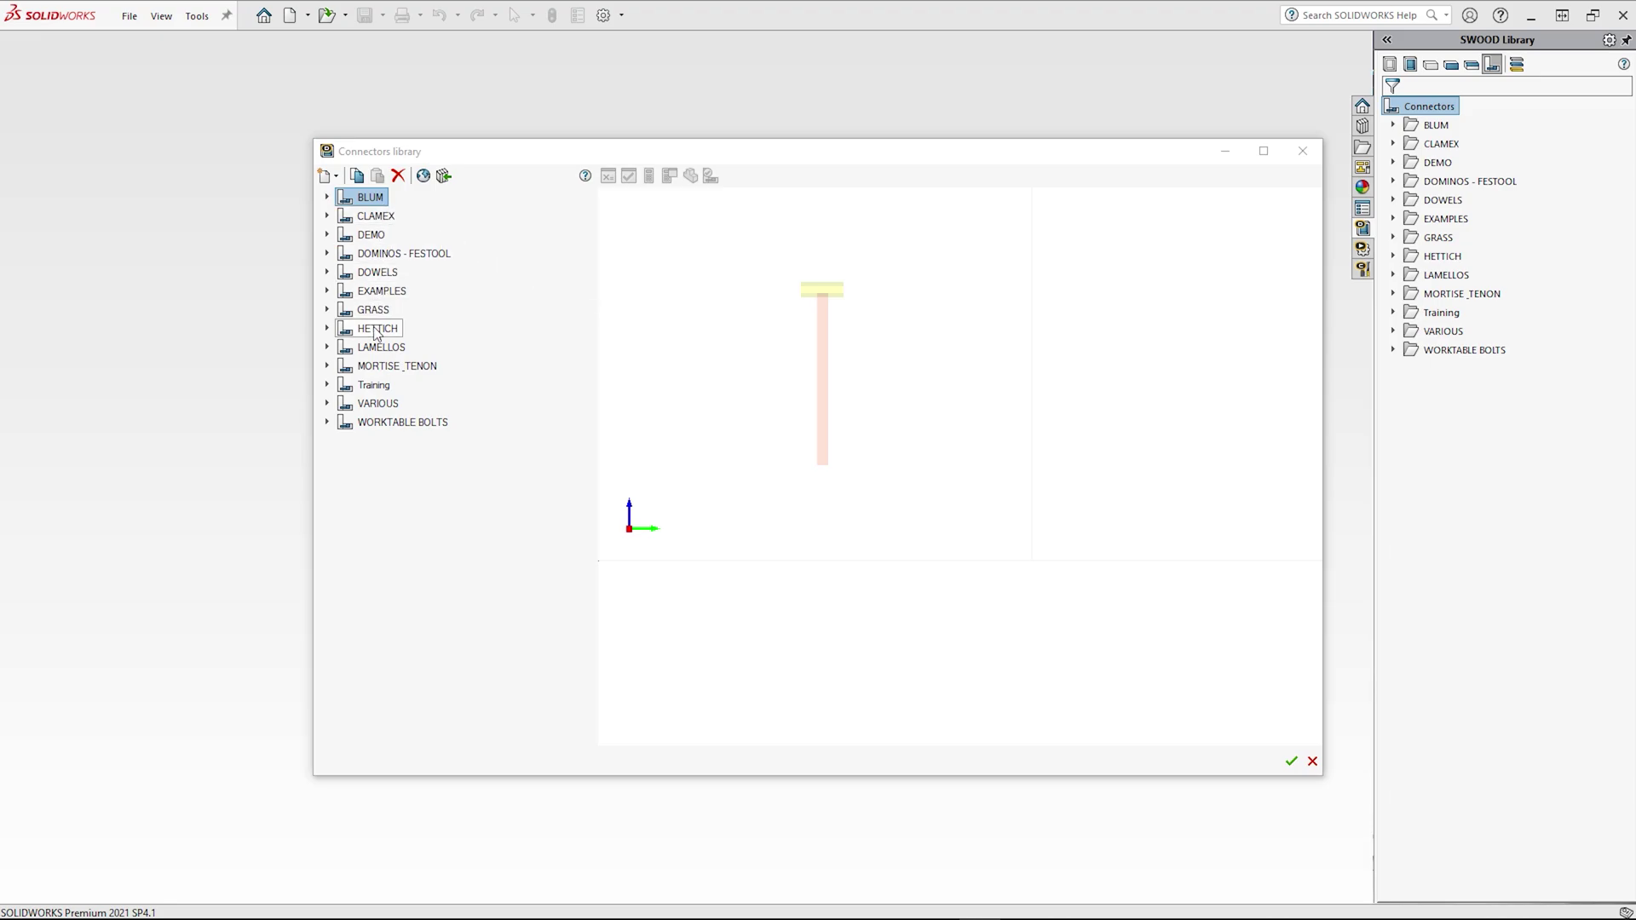
{"action": "left_click", "coordinate": [326, 384]}
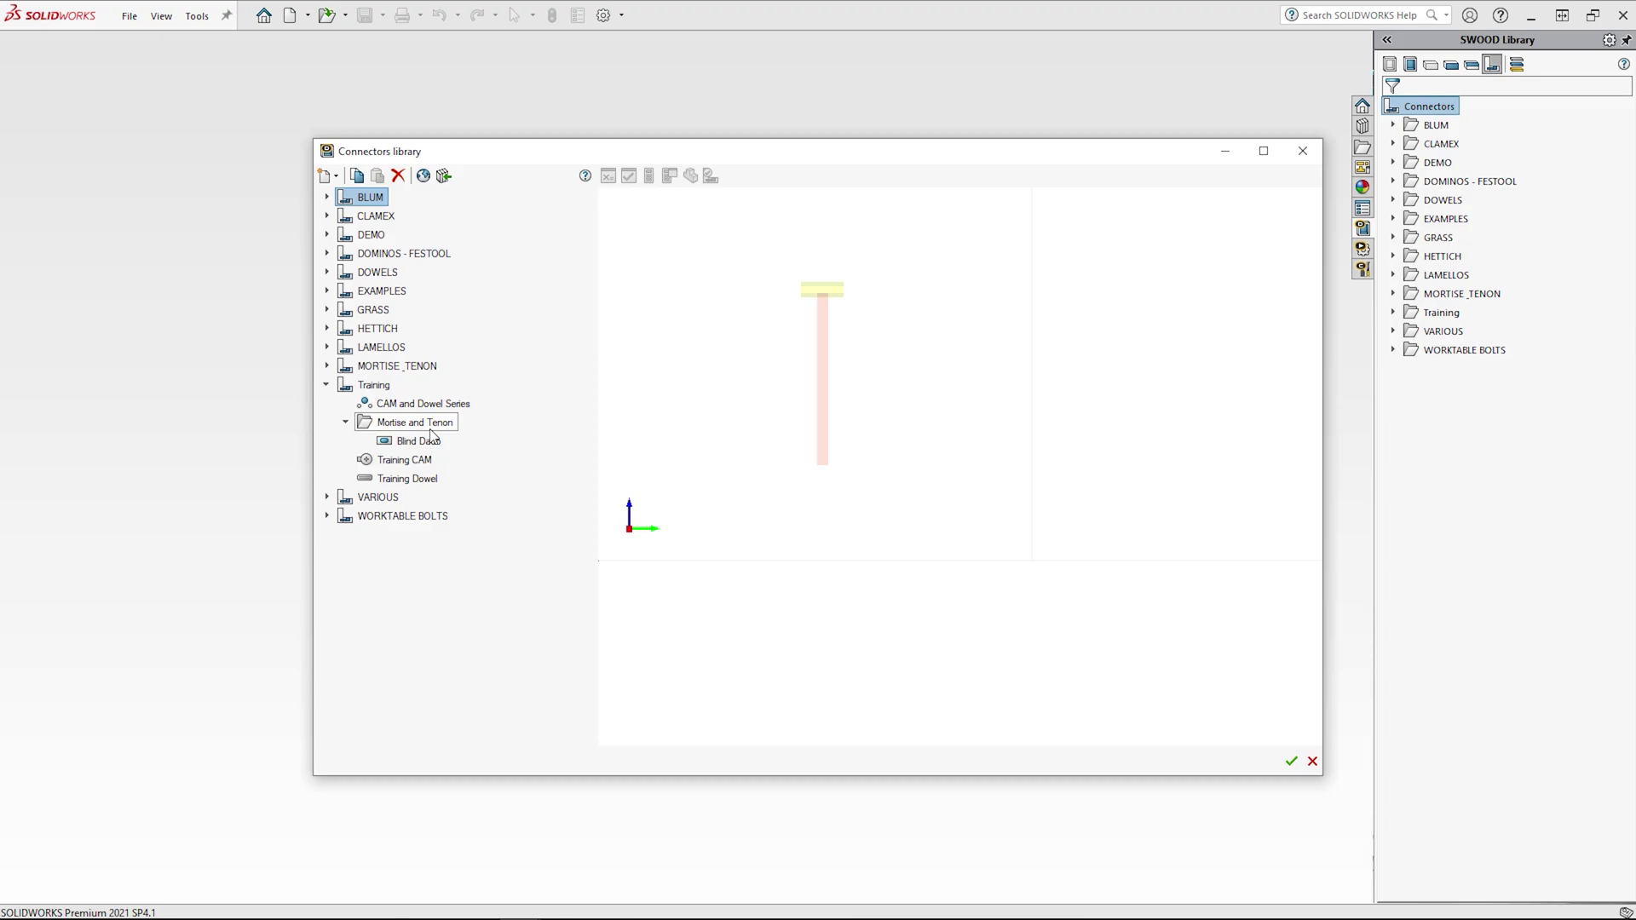
{"action": "left_click", "coordinate": [328, 386]}
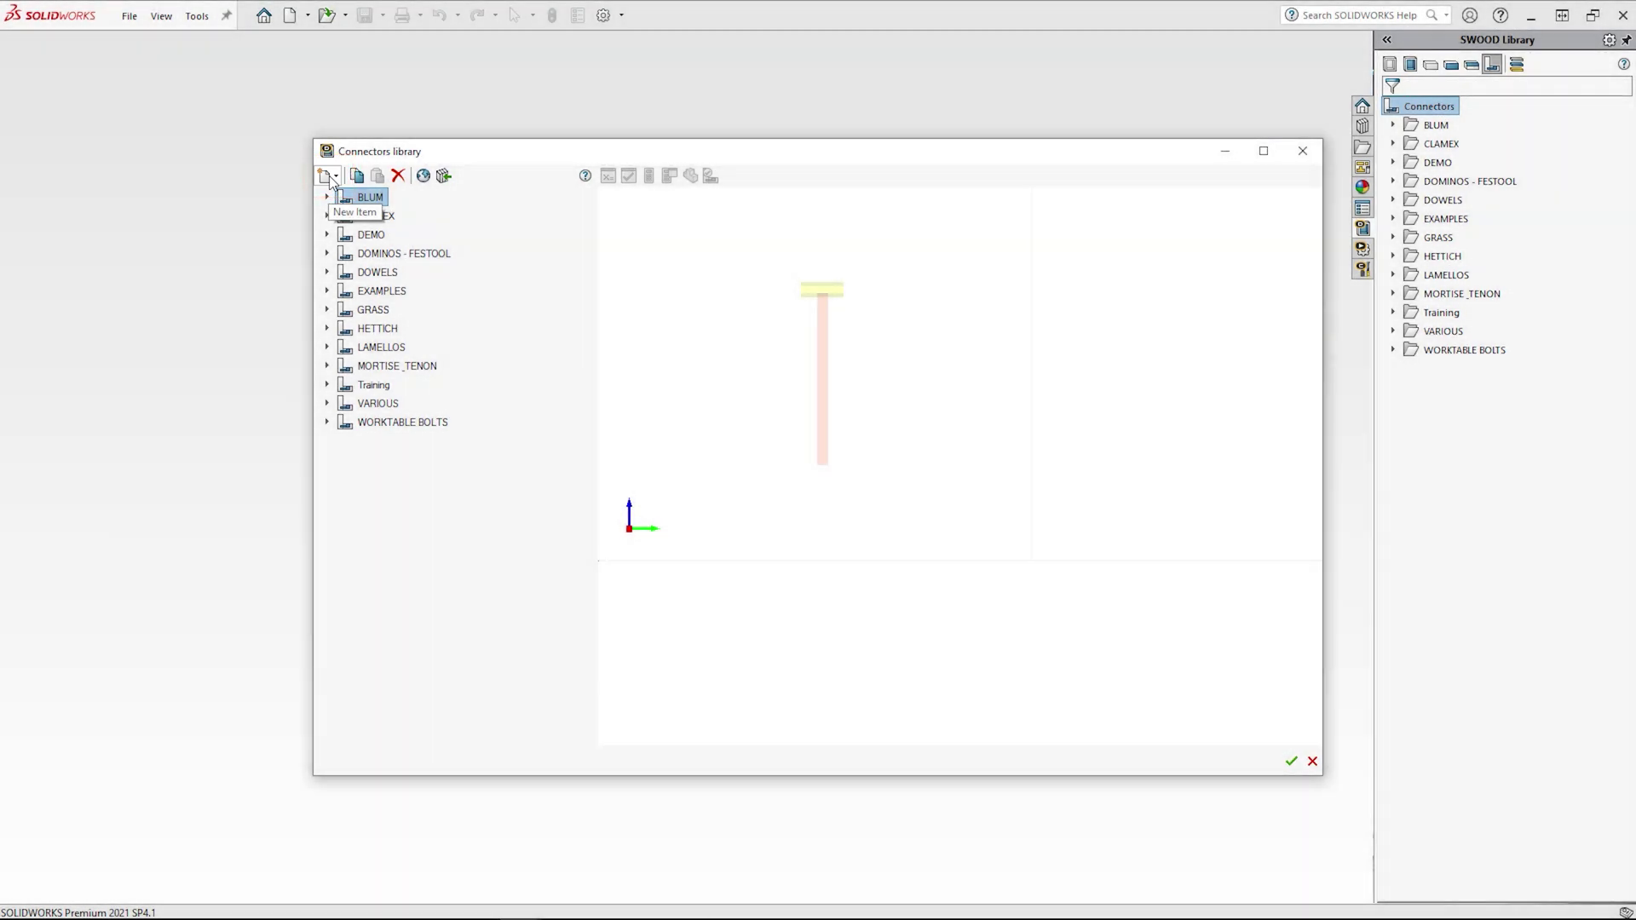
Create a new connector library named 'Connector Video'
{"action": "left_click", "coordinate": [329, 177]}
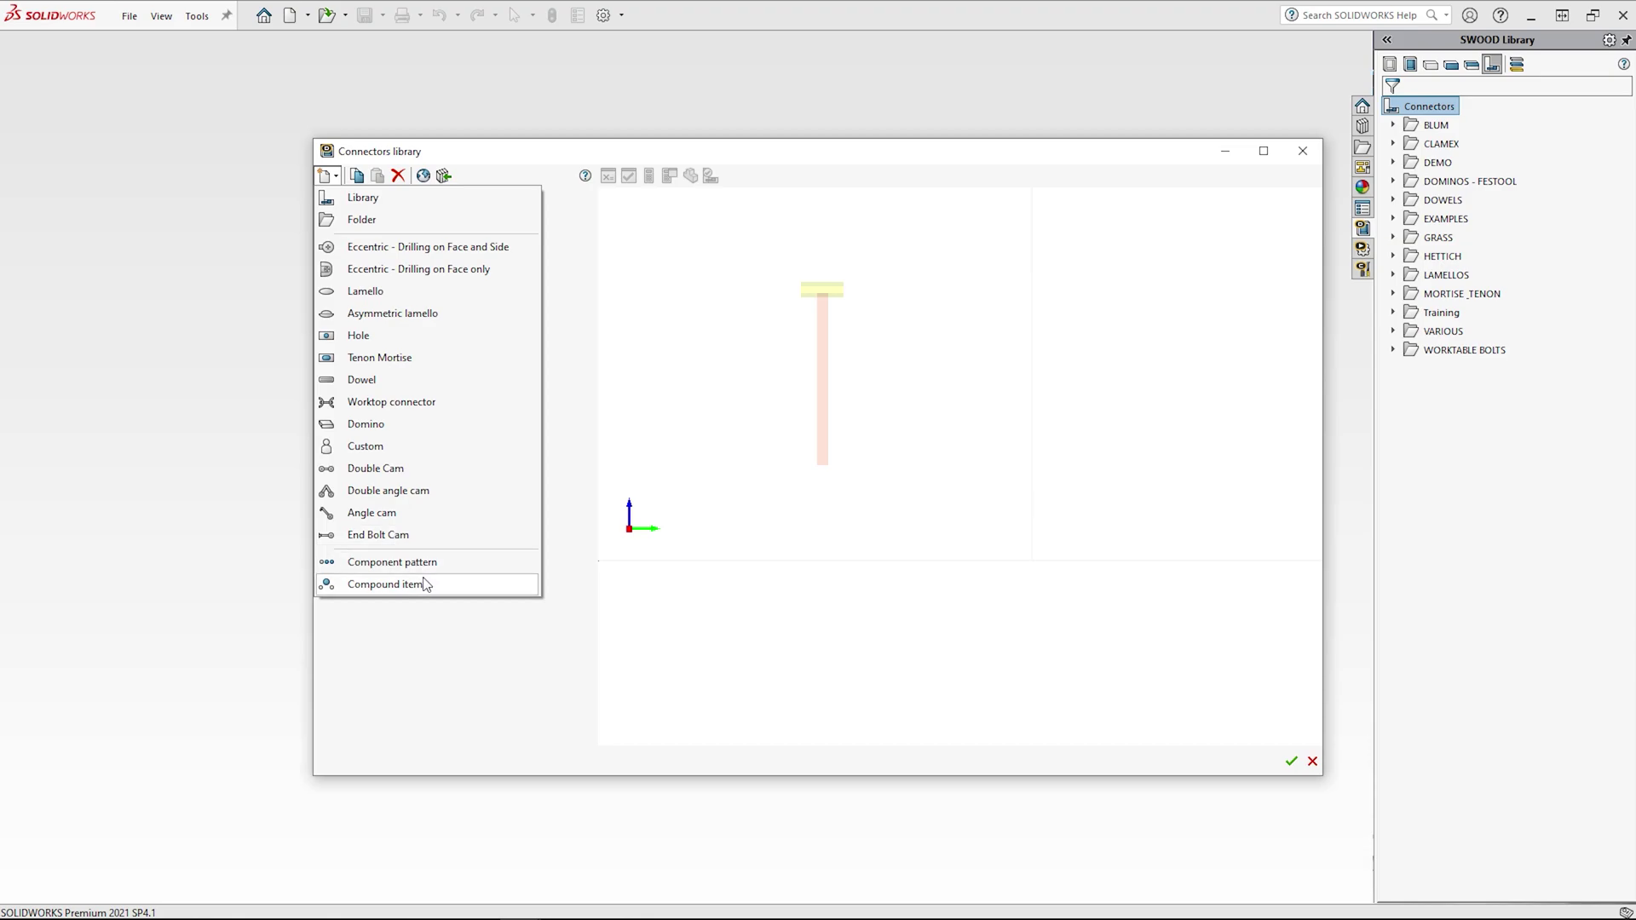
{"action": "left_click", "coordinate": [395, 199]}
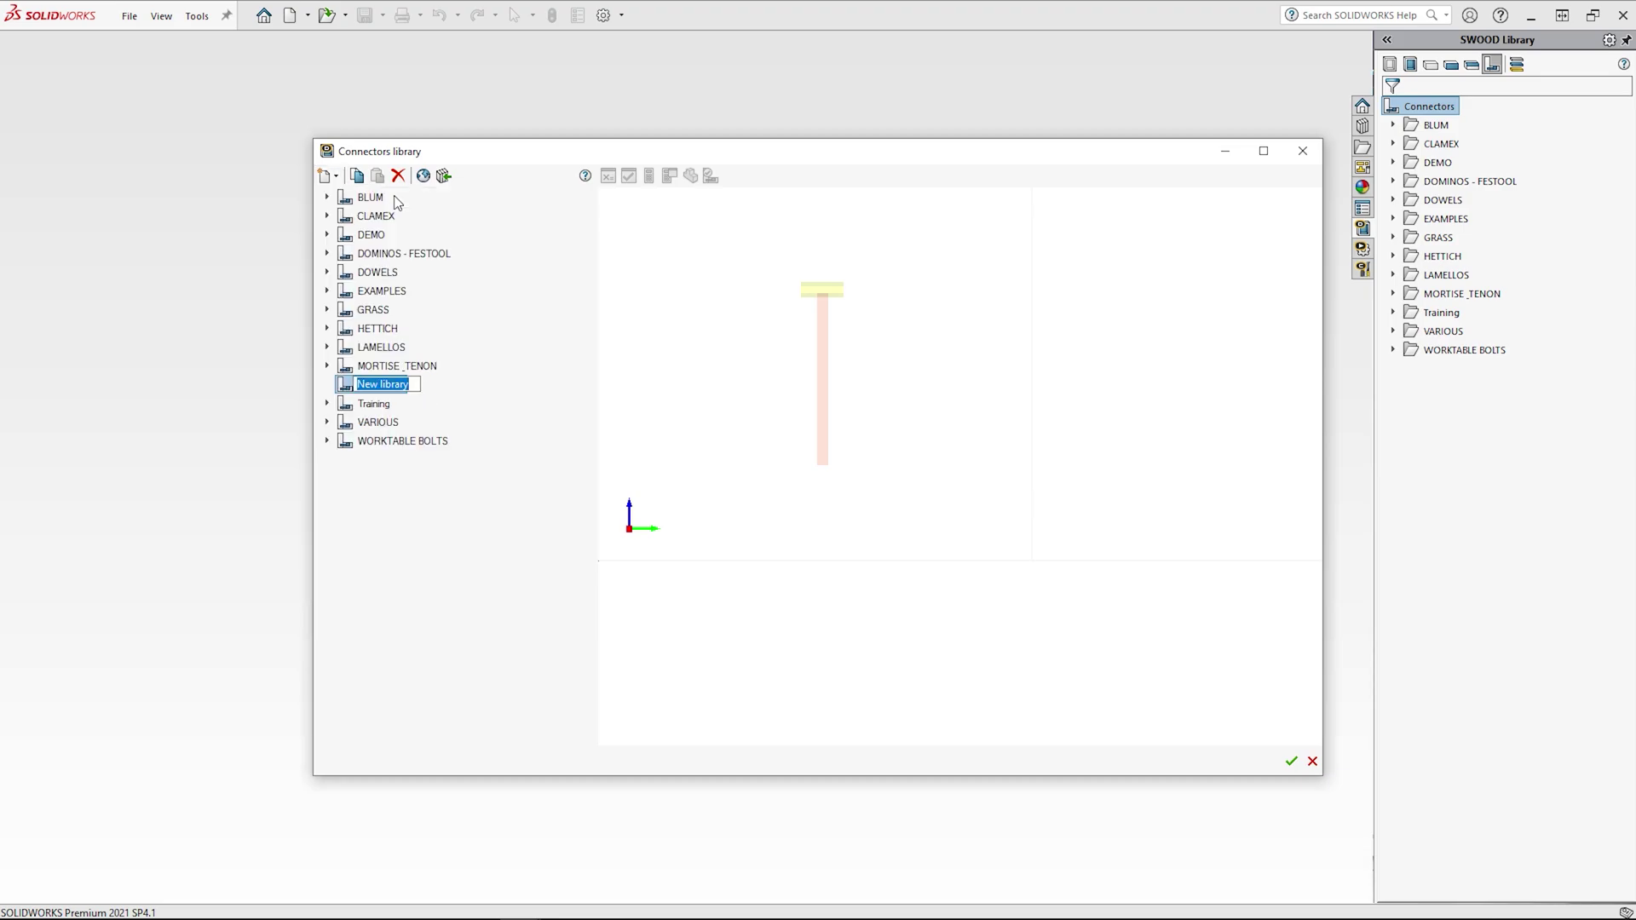
{"action": "type", "text": "Connector Video"}
{"action": "key", "text": "Return"}
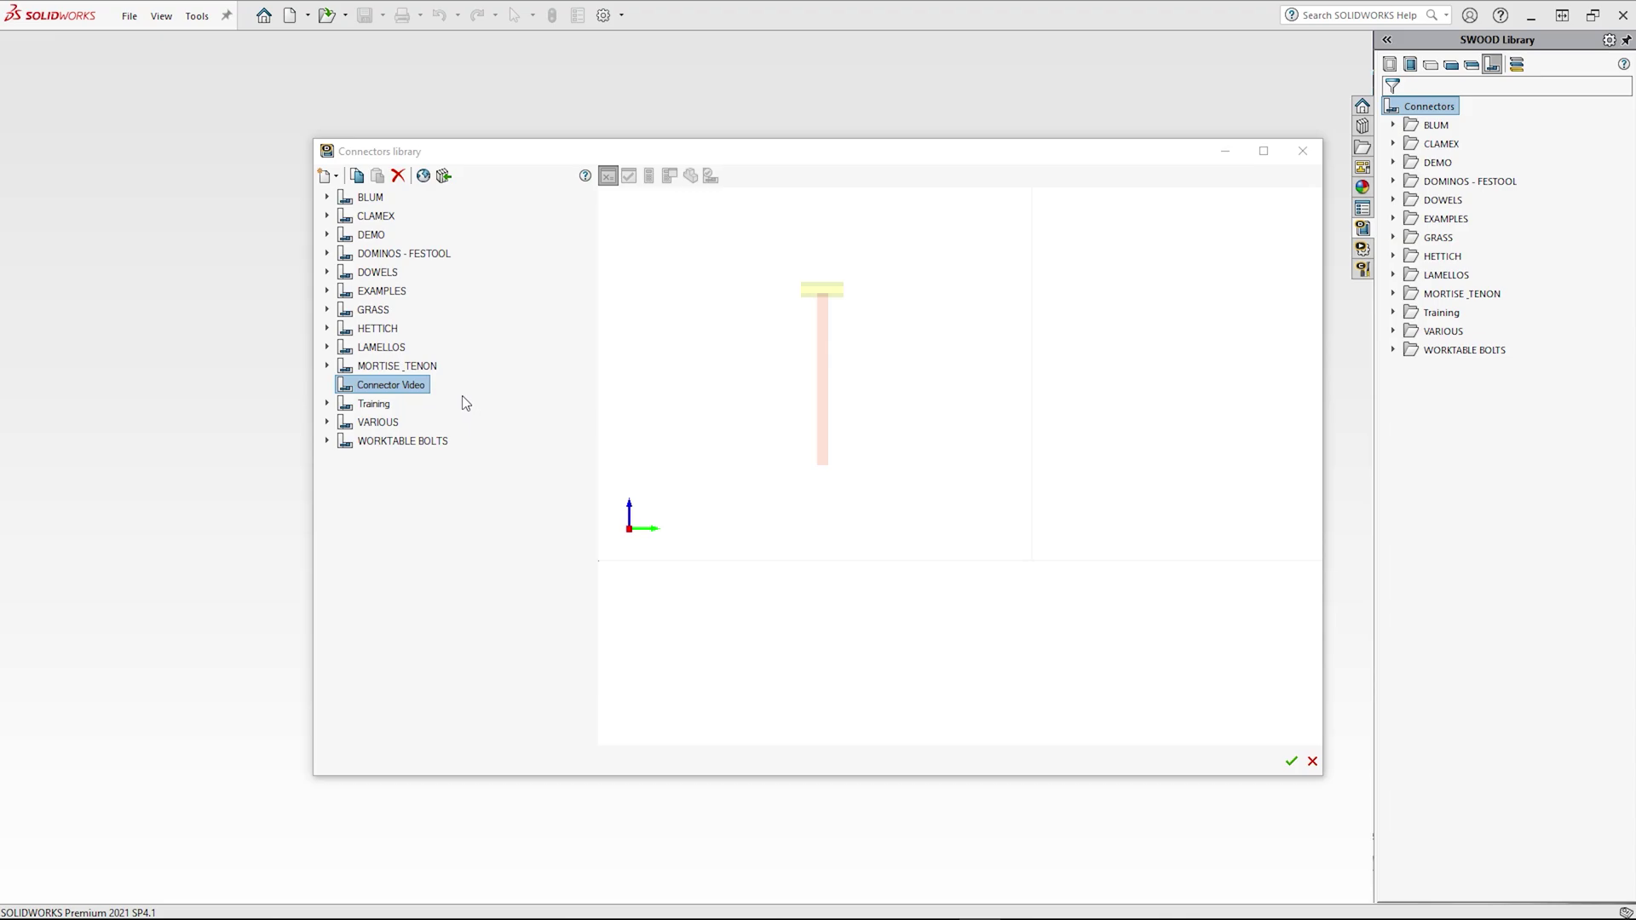
Add a new Dowel named 'Dowel Example' inside the Connector Video library
{"action": "right_click", "coordinate": [399, 389]}
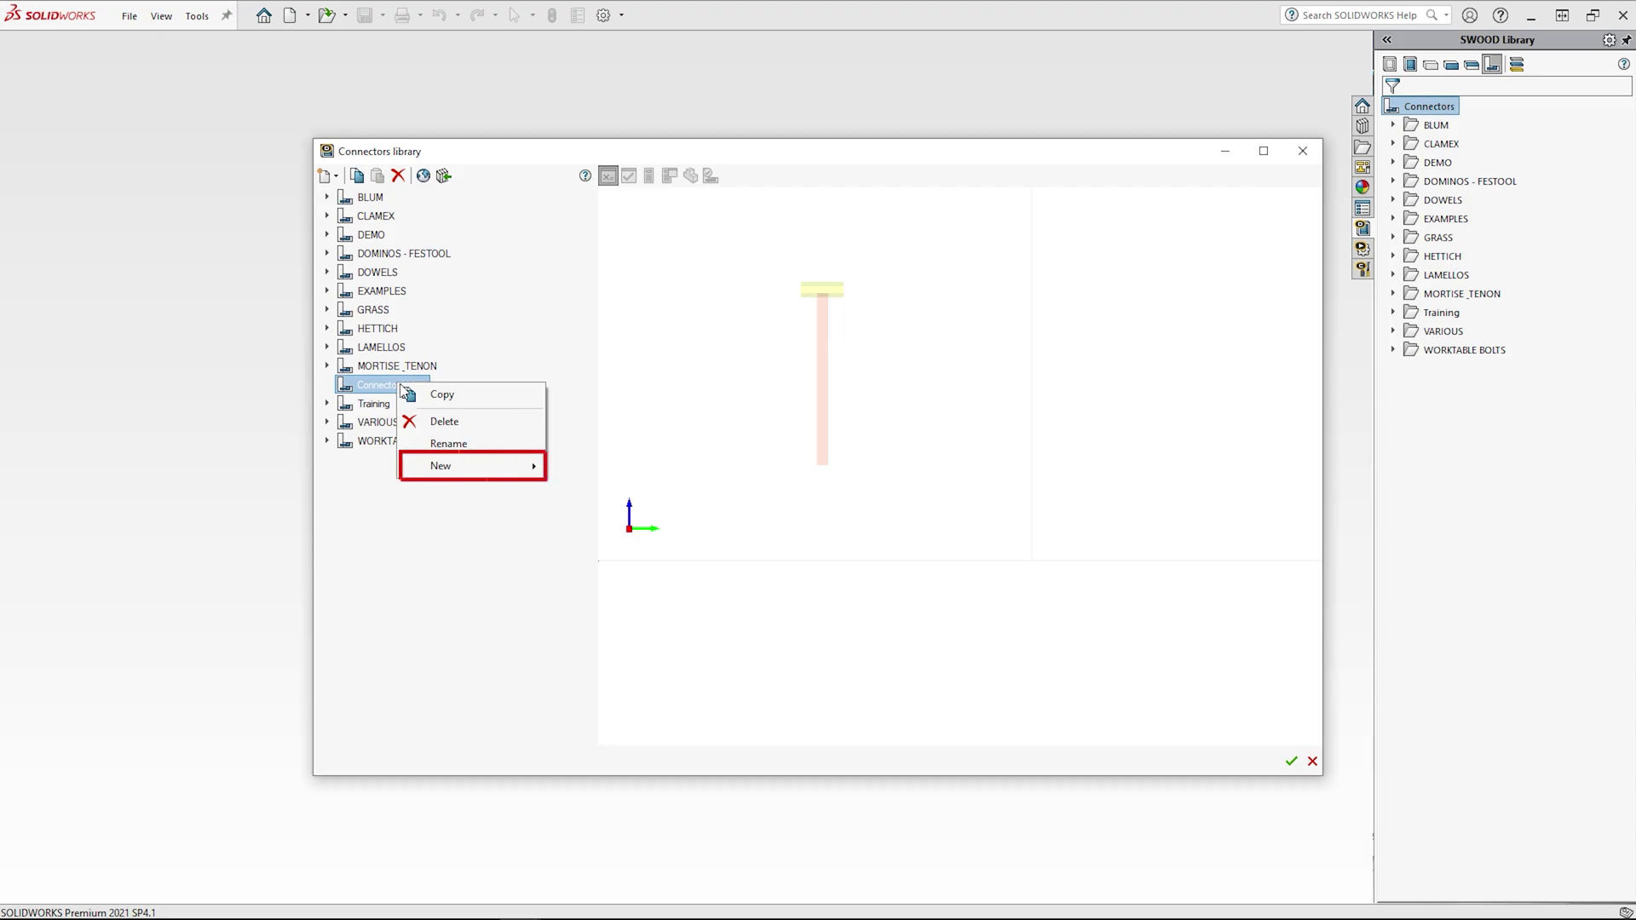
{"action": "mouse_move", "coordinate": [470, 467]}
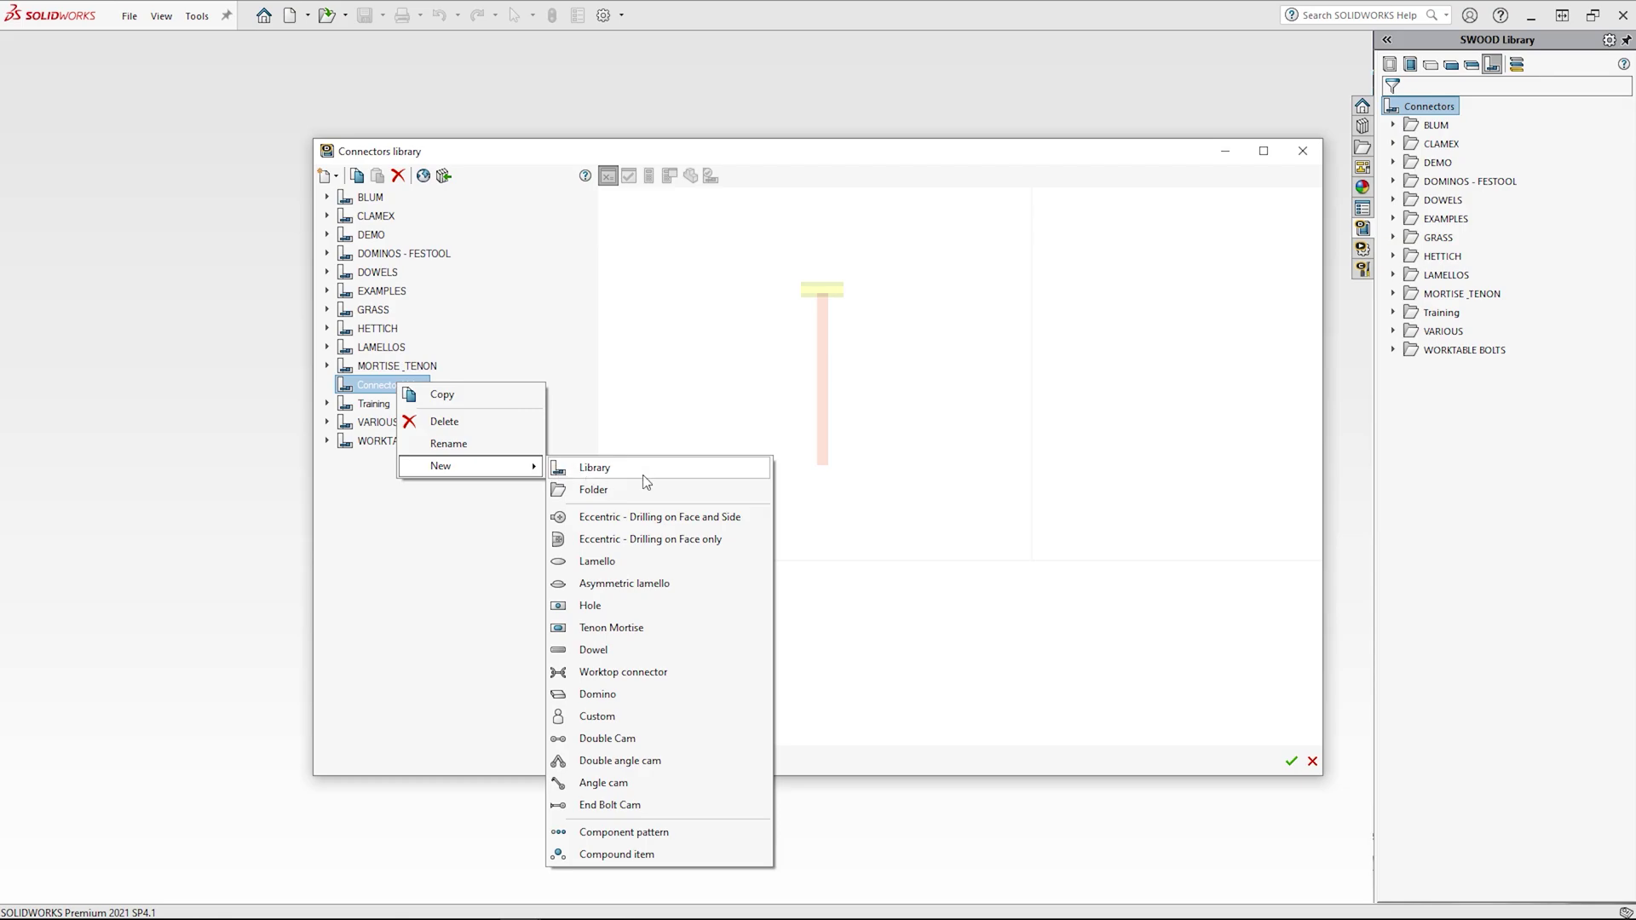
{"action": "left_click", "coordinate": [657, 651]}
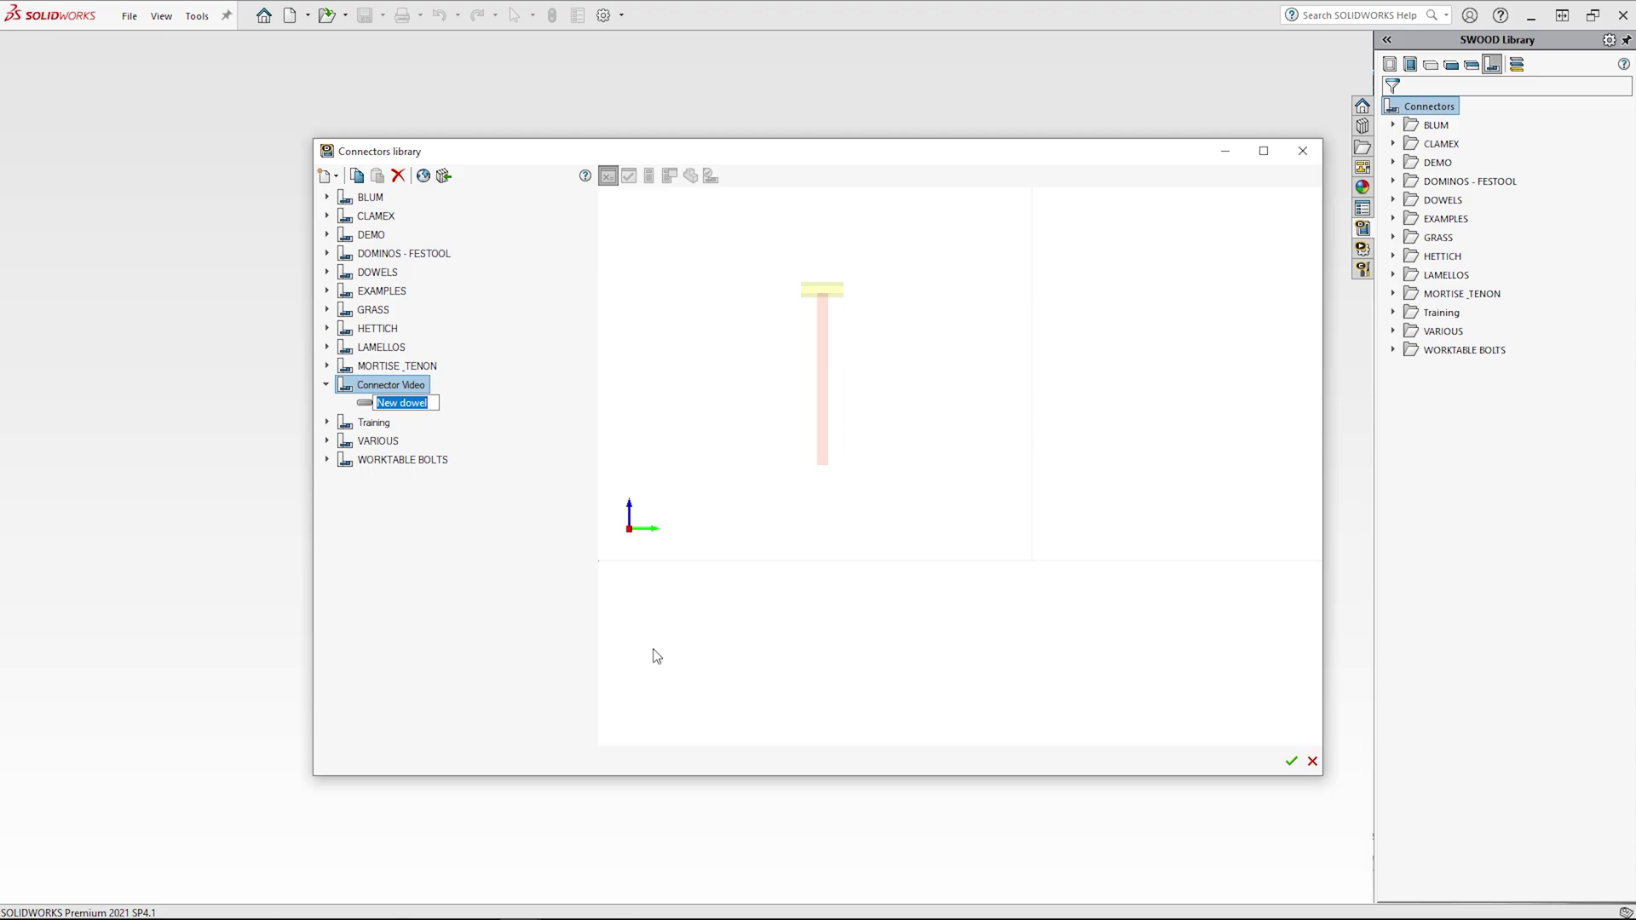
{"action": "type", "text": "Dowel Example"}
{"action": "key", "text": "Return"}
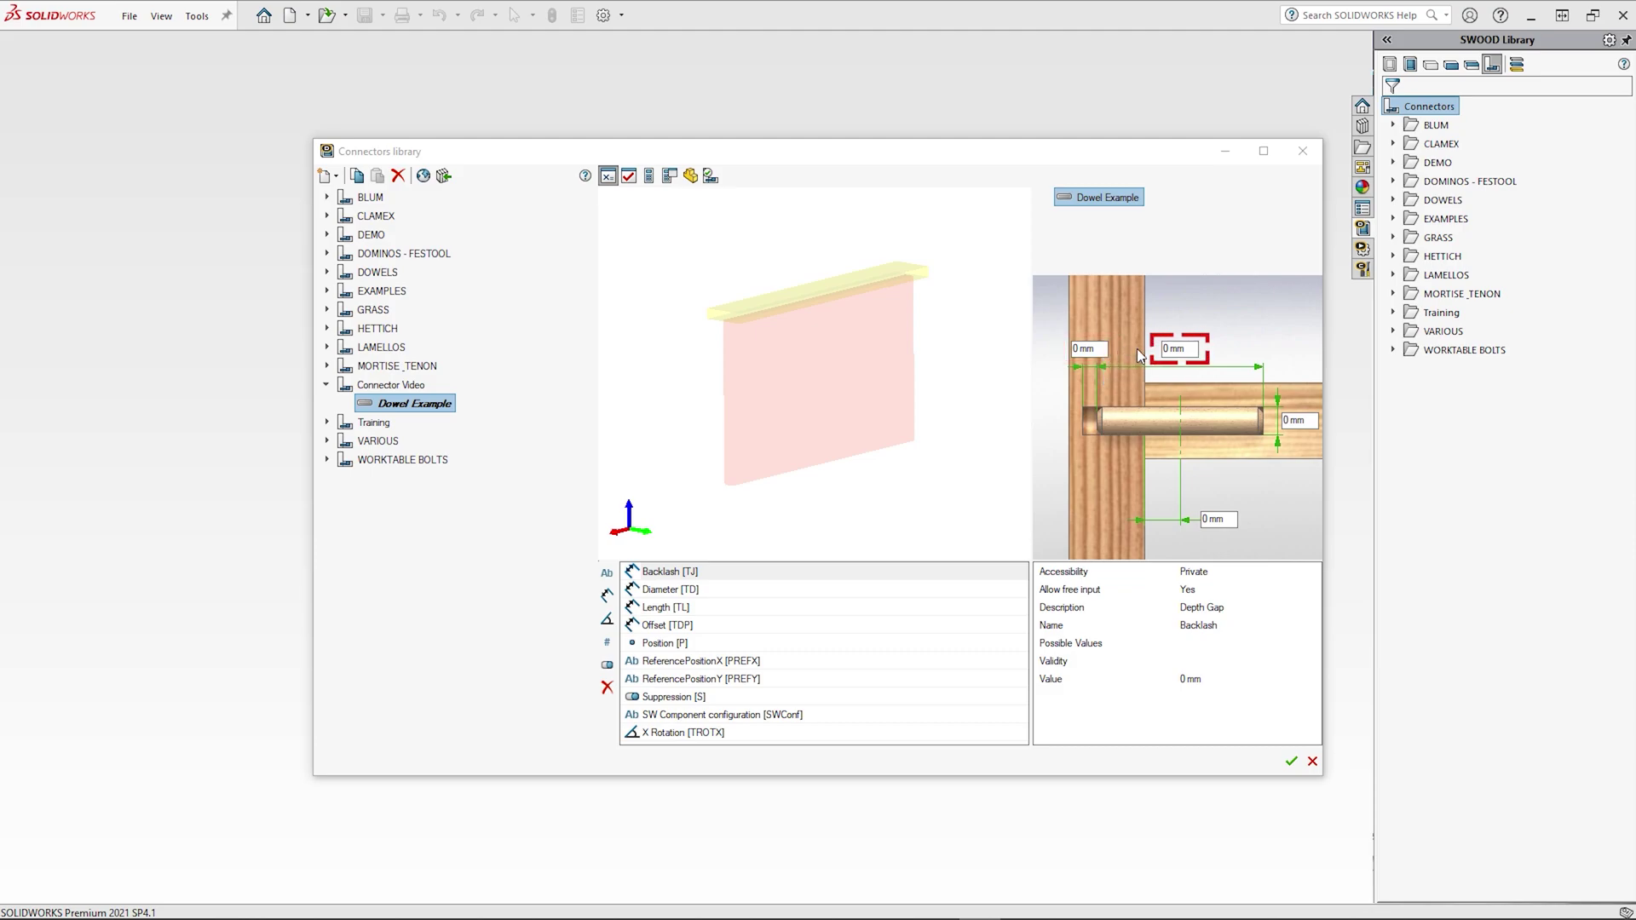
Set the Dowel Example length to 10 and diameter to 5 in the dowel diagram
{"action": "double_click", "coordinate": [1188, 347]}
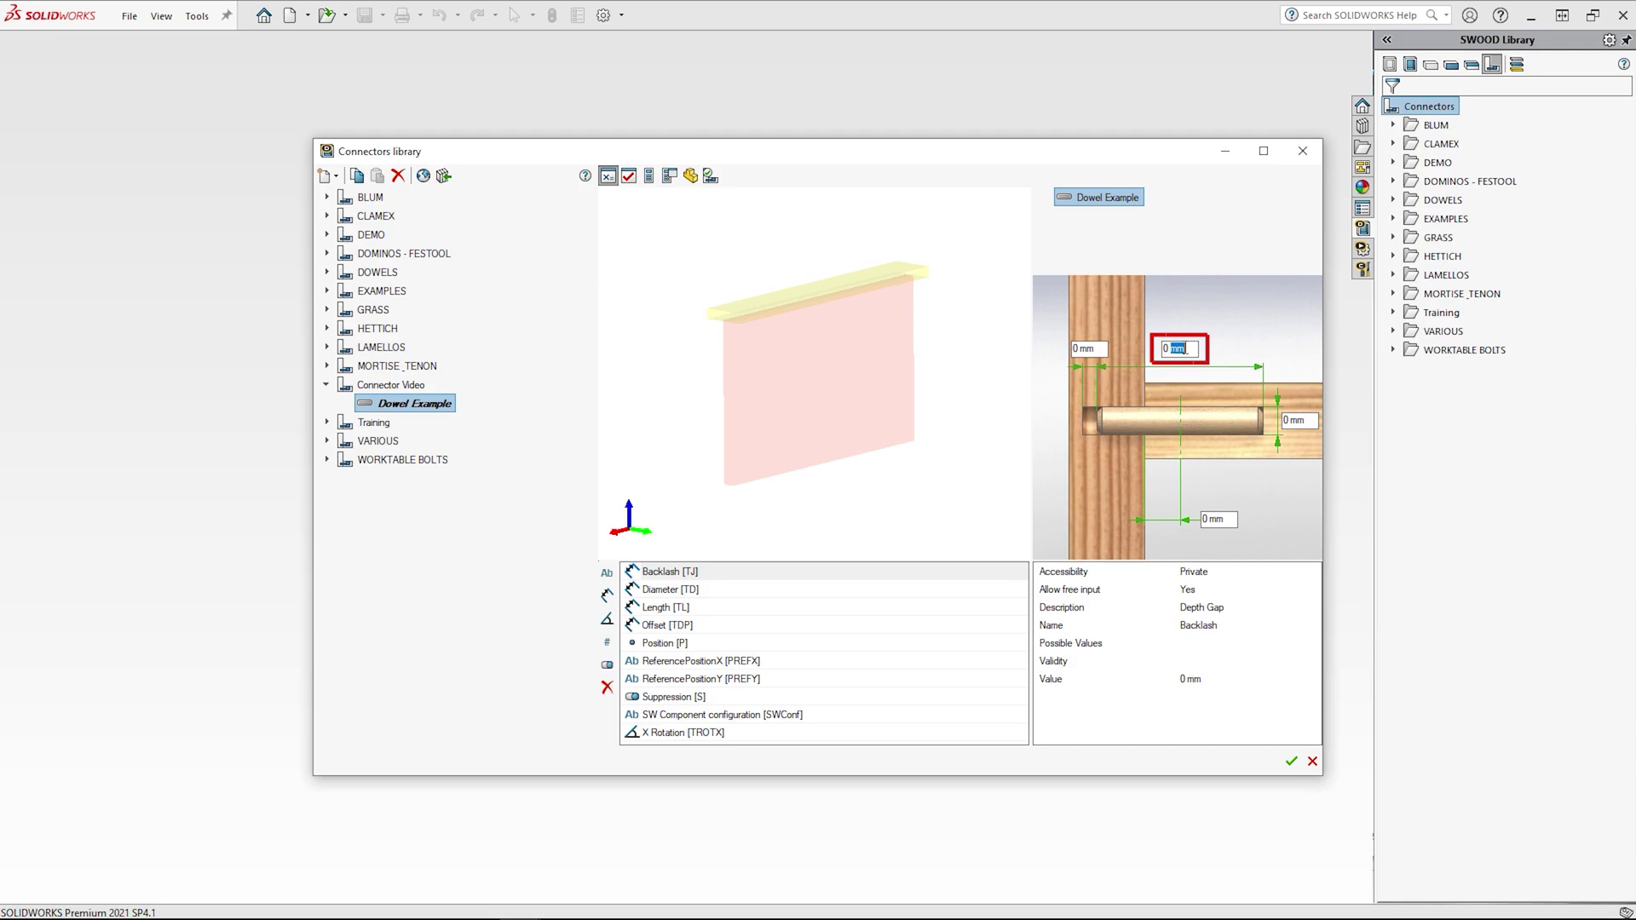
{"action": "left_click_drag", "start_coordinate": [1188, 349], "coordinate": [1148, 353]}
{"action": "type", "text": "10"}
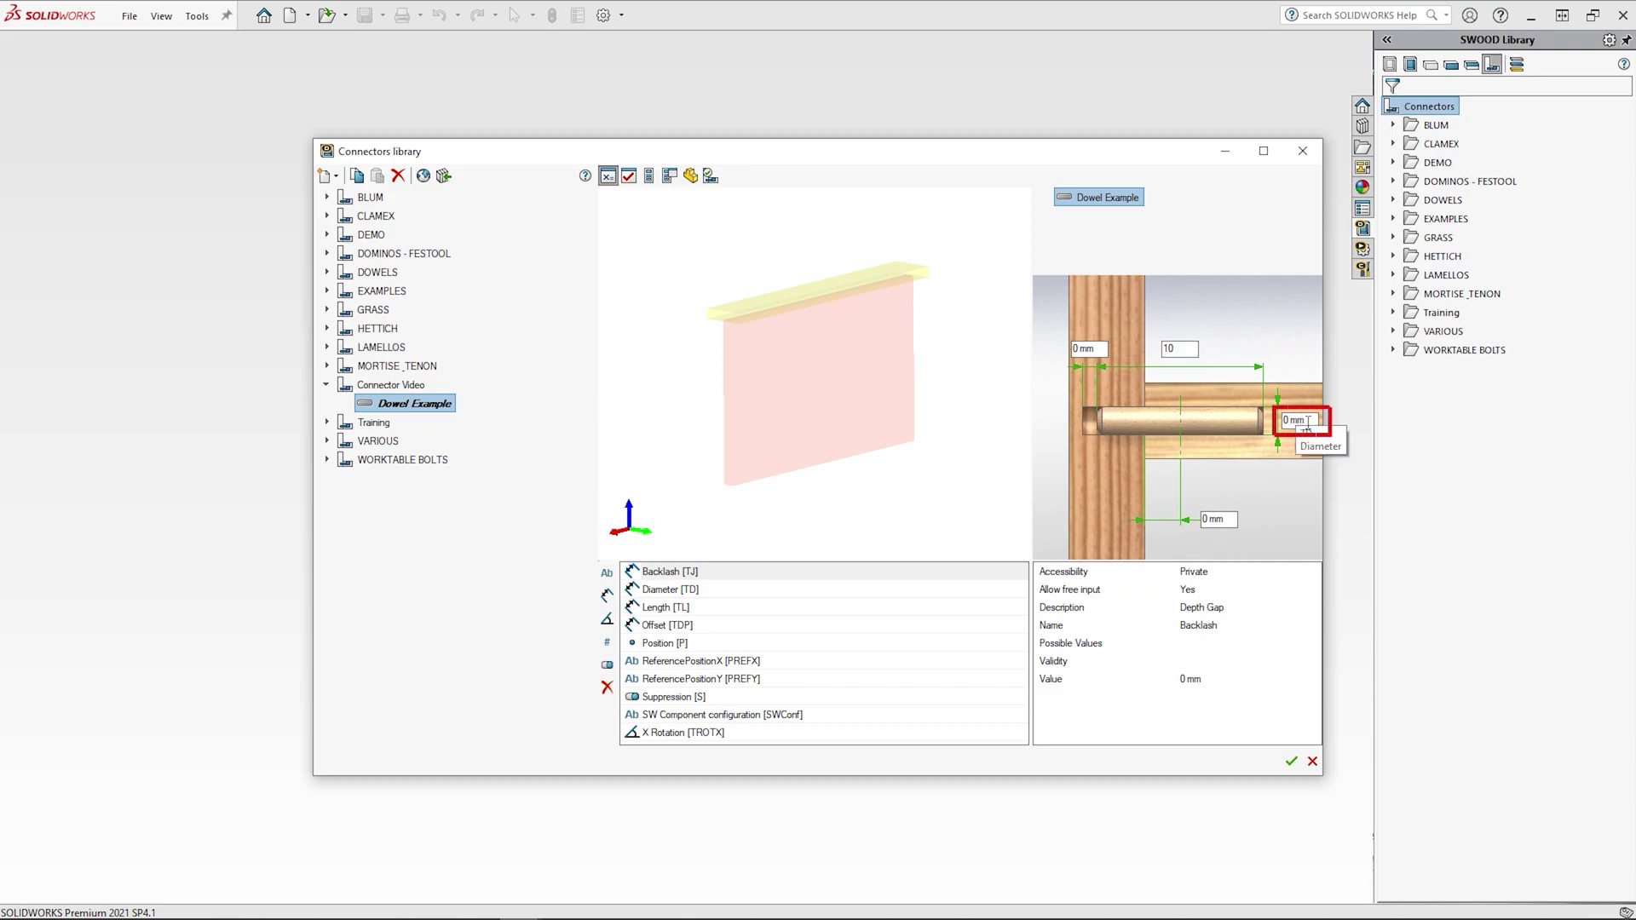
{"action": "left_click_drag", "start_coordinate": [1307, 421], "coordinate": [1284, 420]}
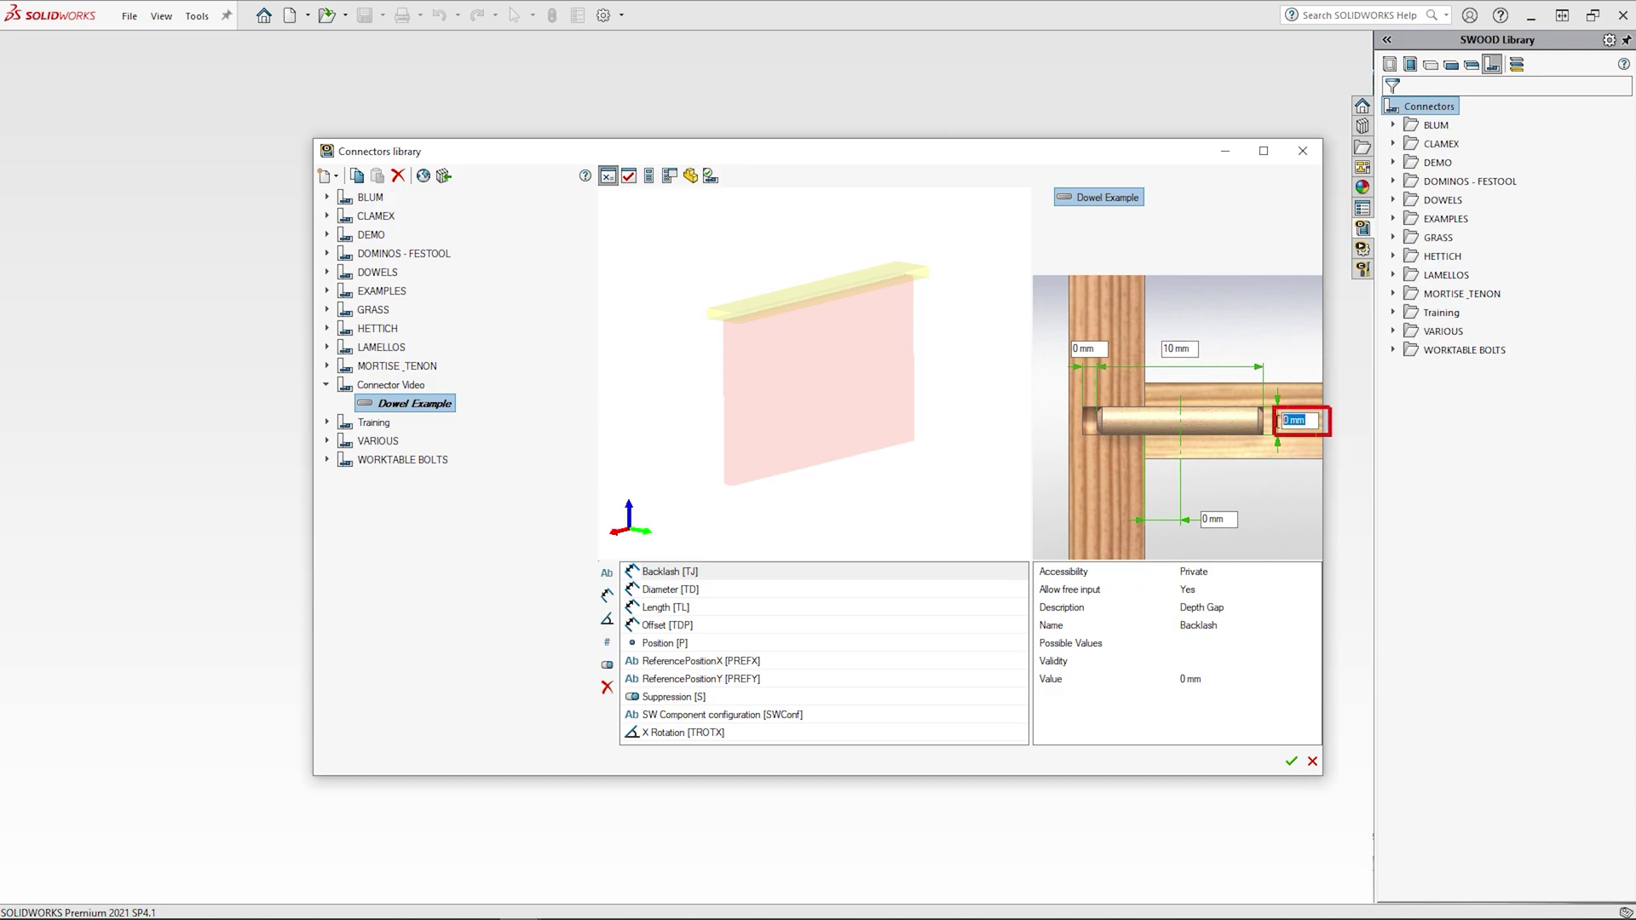
{"action": "type", "text": "5"}
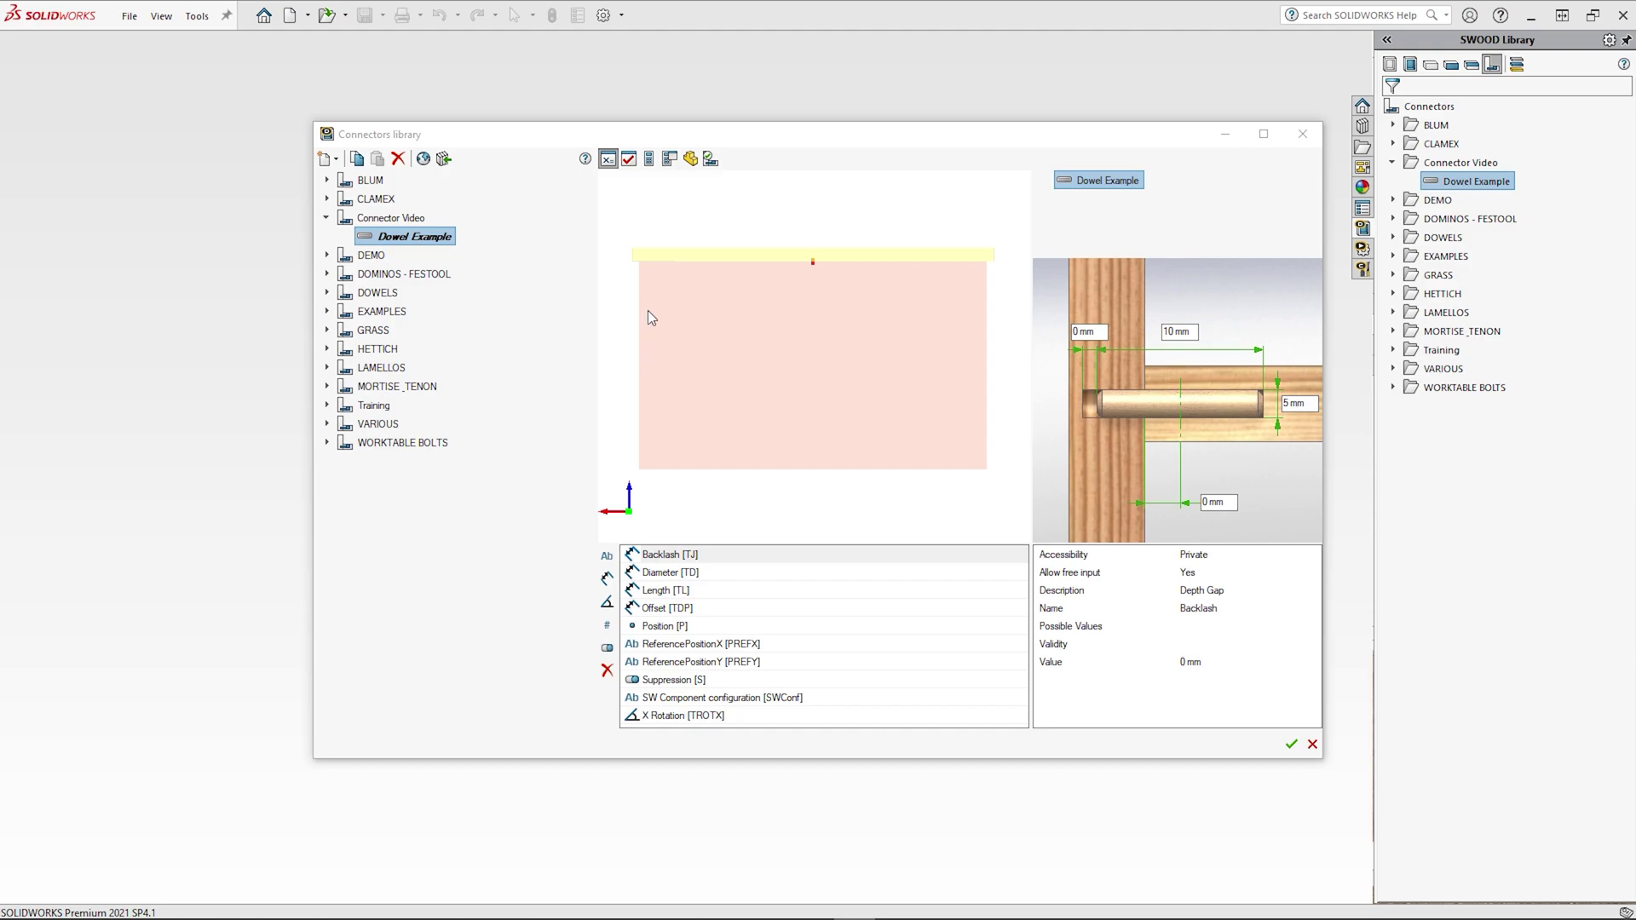
Assign Example Dowel.SLDPRT from the Dowels folder as the dowel's SOLIDWORKS component
{"action": "left_click", "coordinate": [693, 170]}
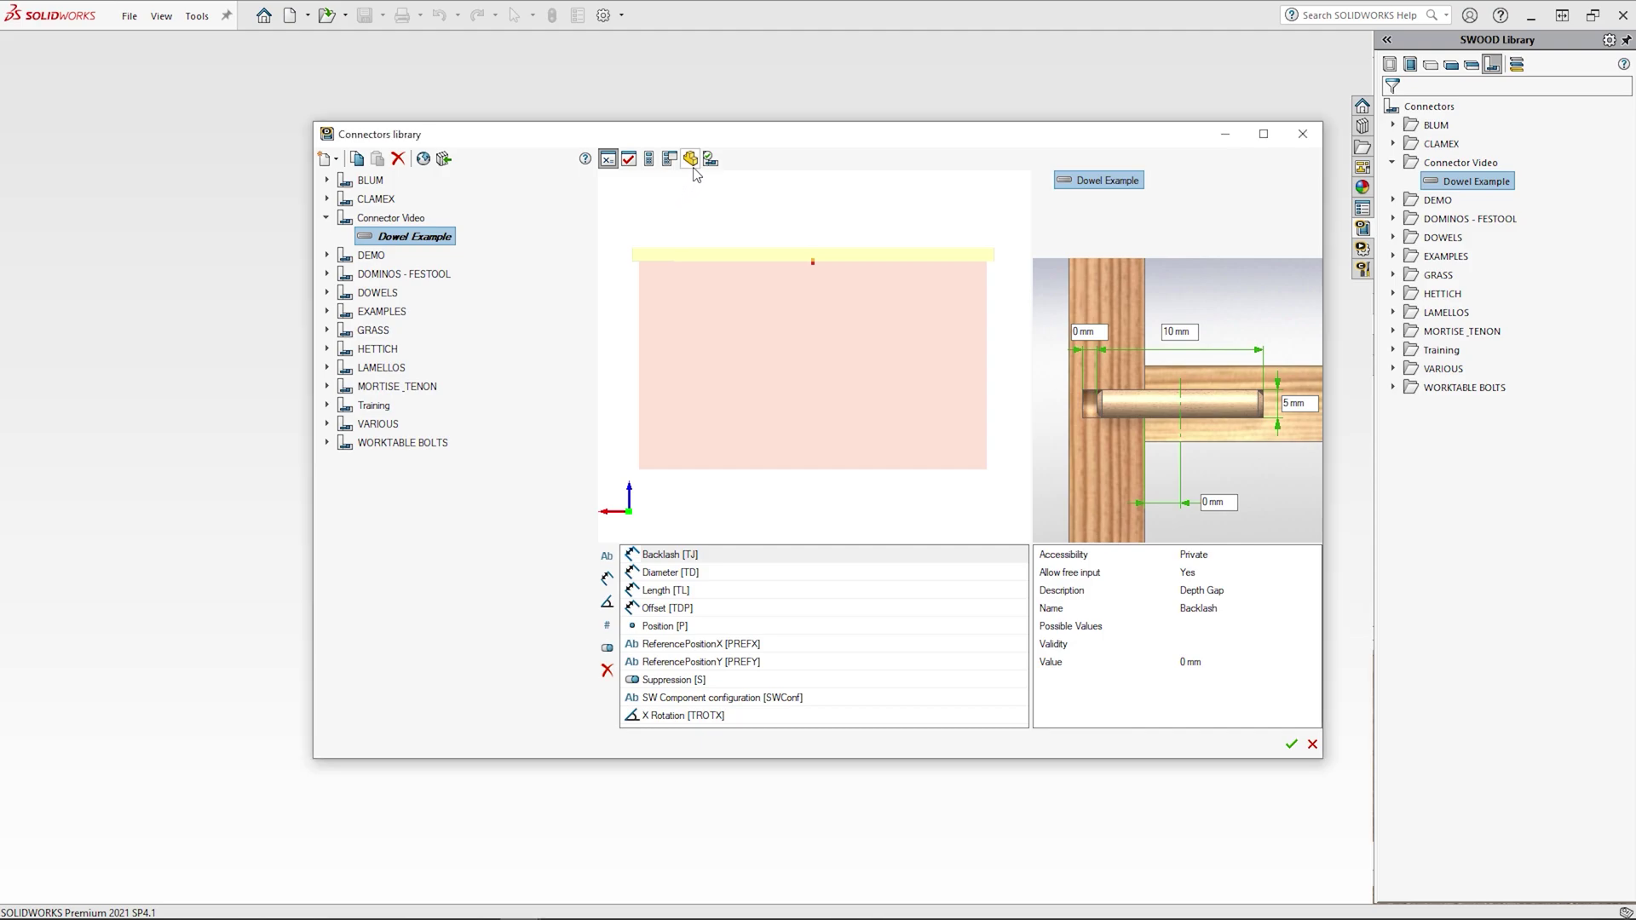
{"action": "left_click", "coordinate": [694, 169]}
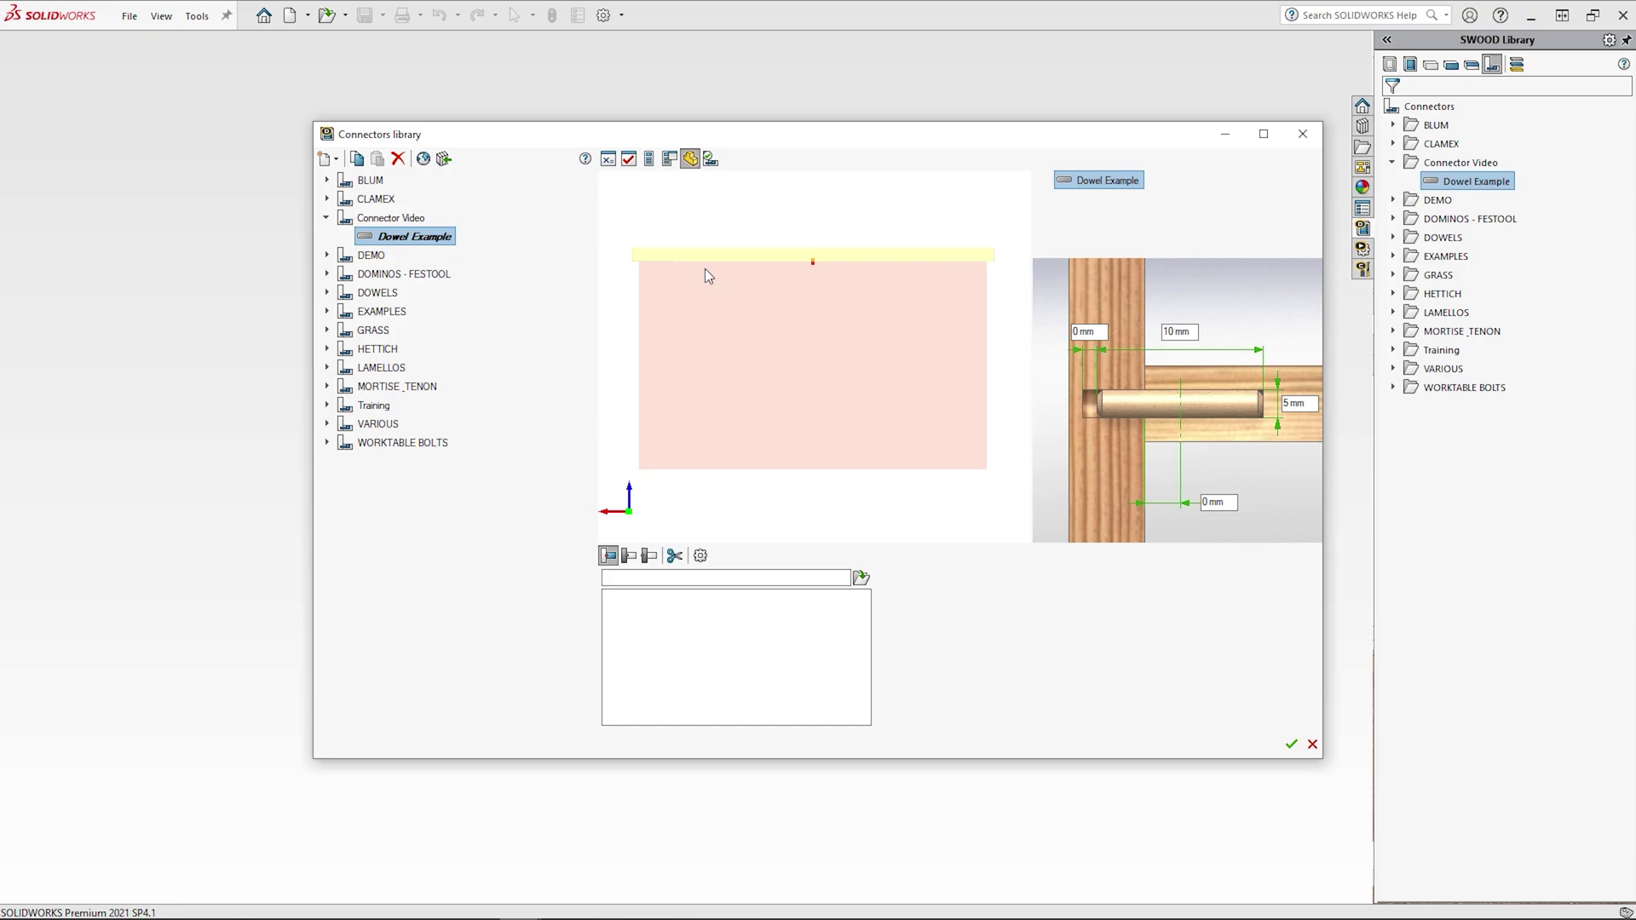
{"action": "left_click", "coordinate": [861, 578]}
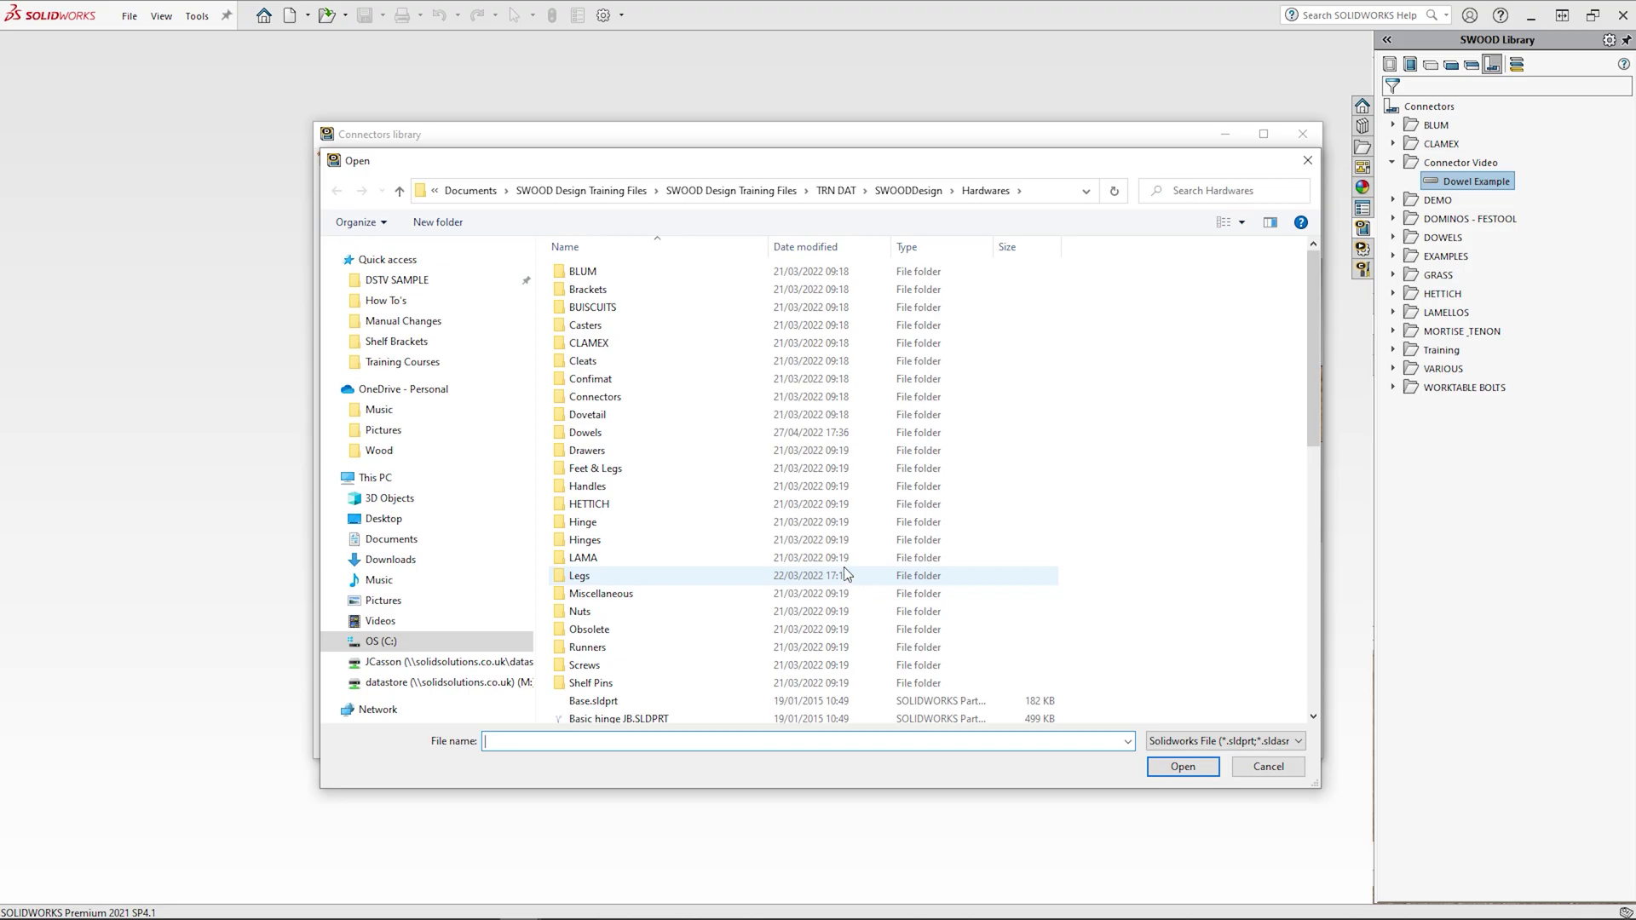
{"action": "double_click", "coordinate": [744, 436]}
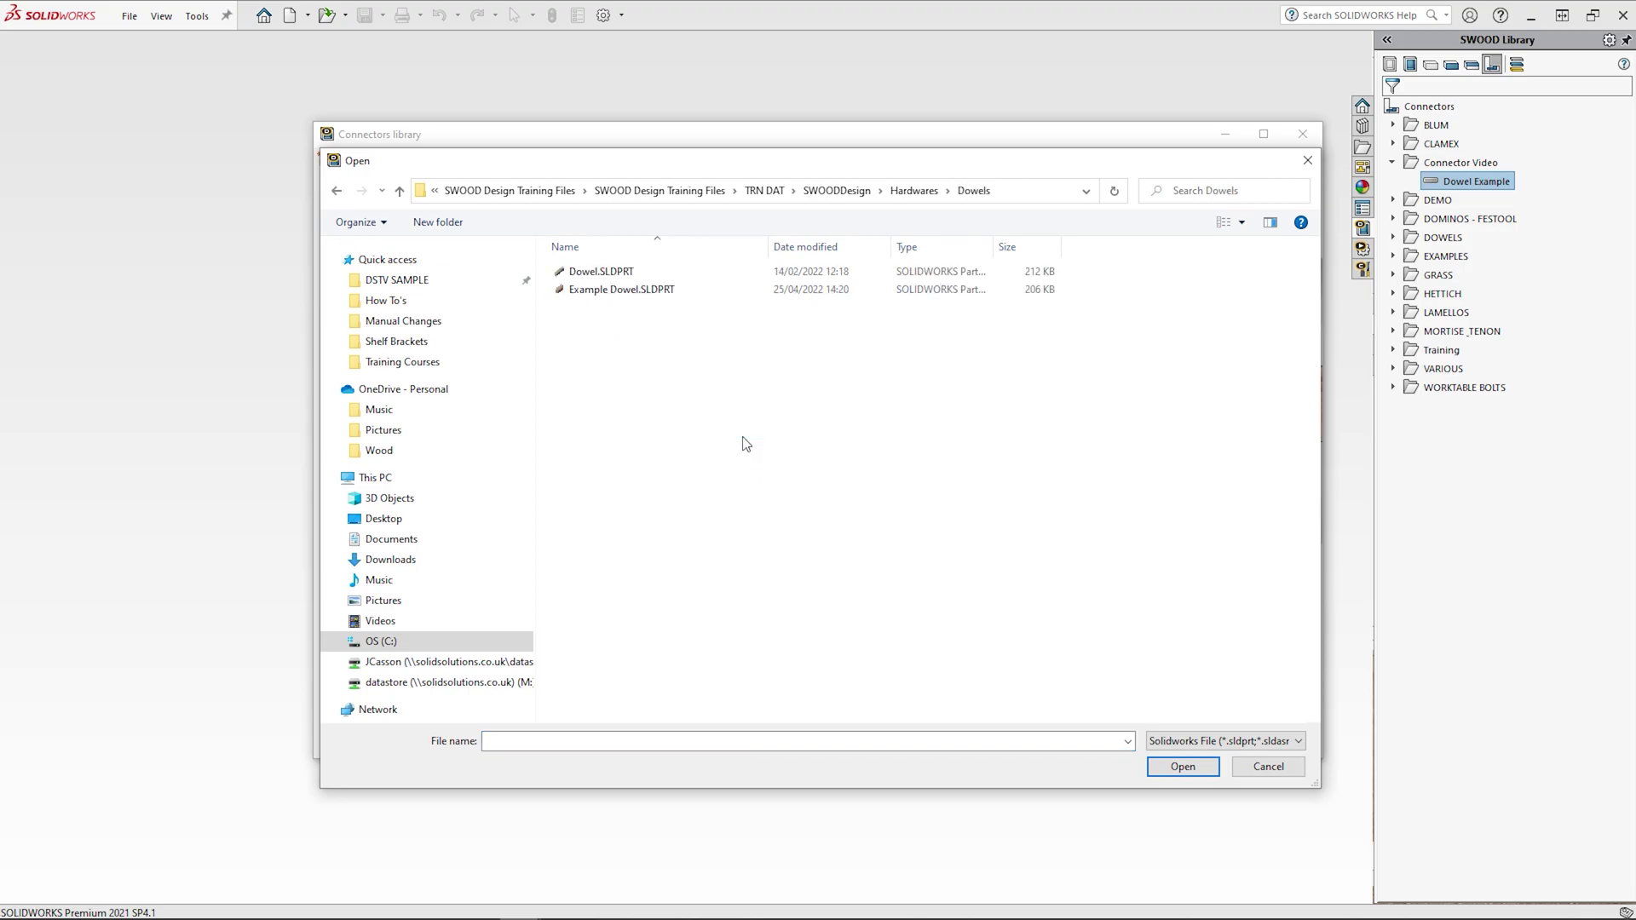
{"action": "left_click", "coordinate": [699, 292]}
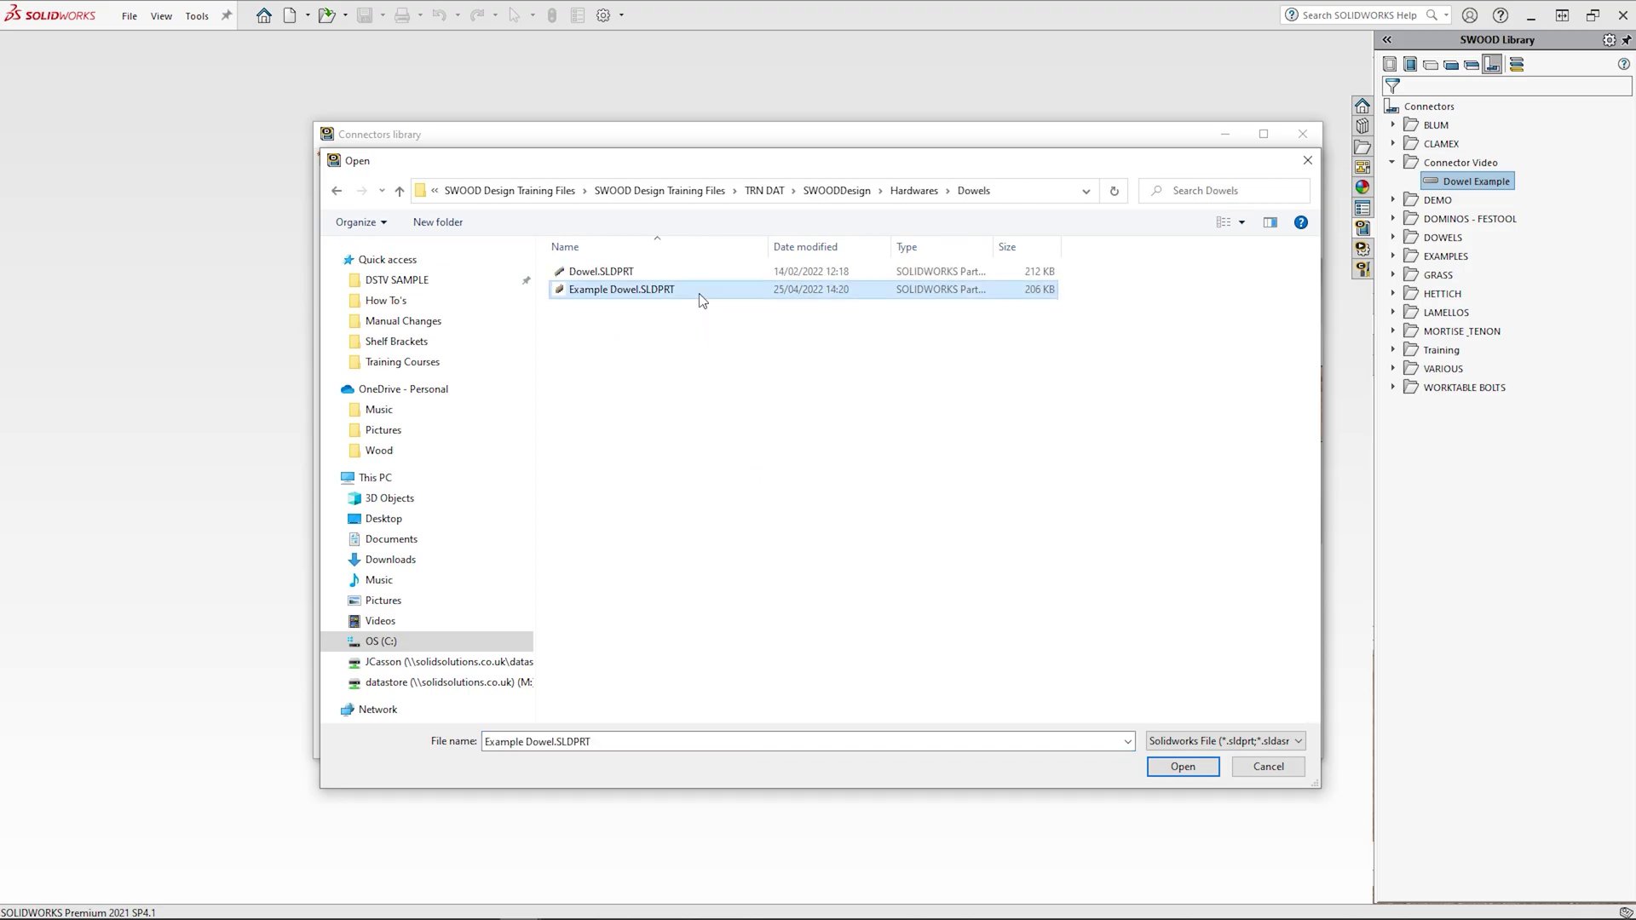
{"action": "double_click", "coordinate": [558, 295]}
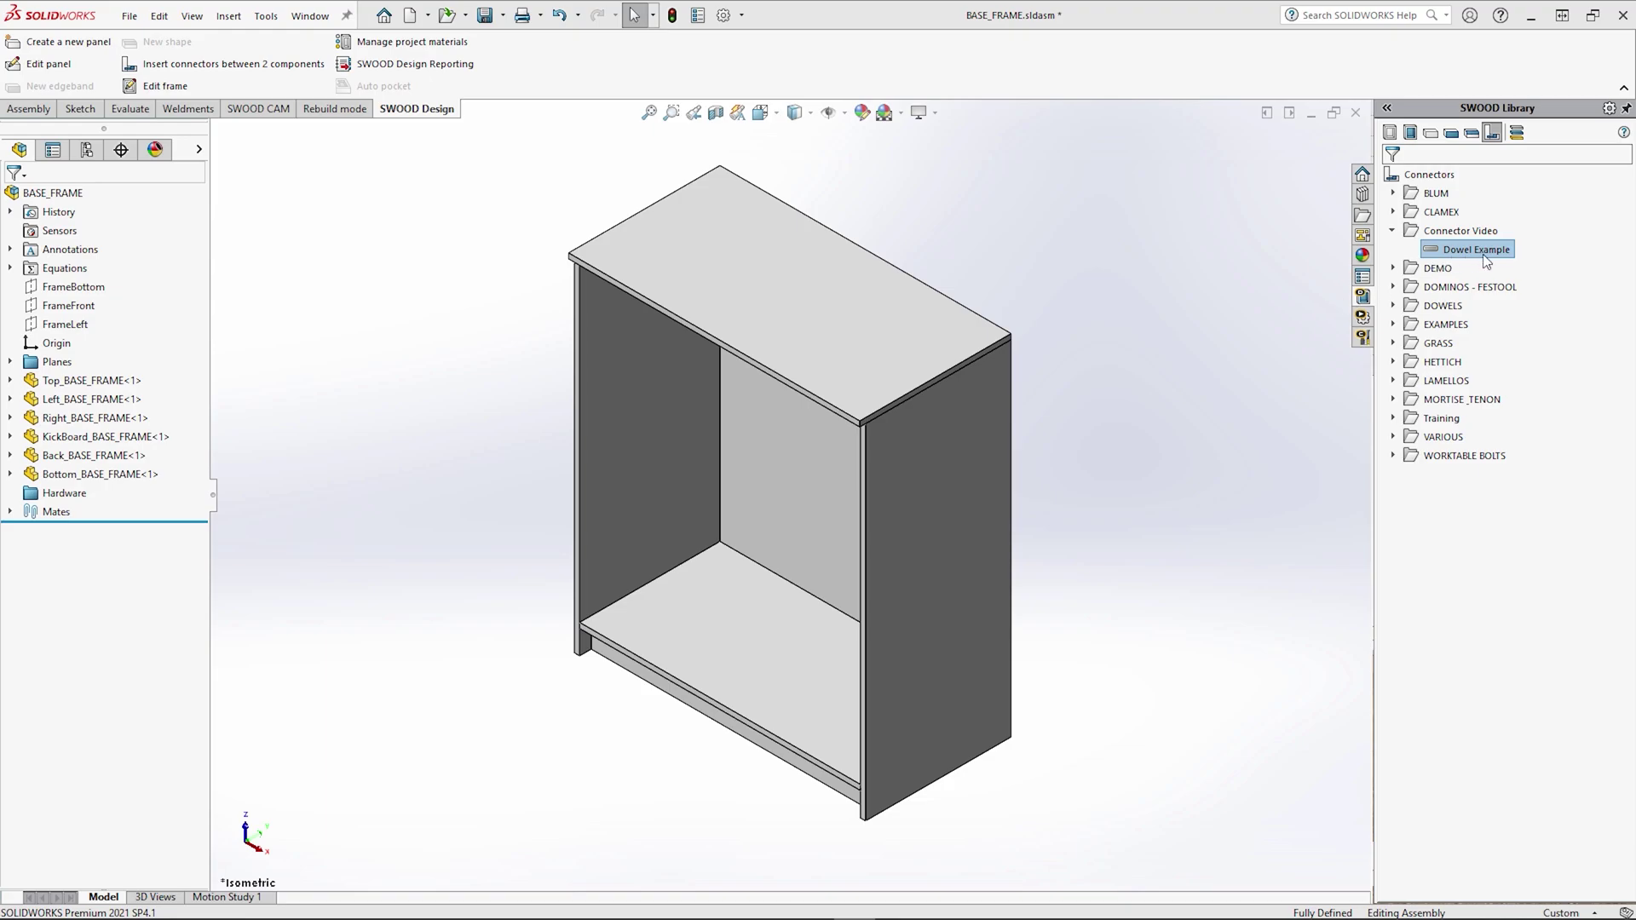
Place Dowel Example on the top panel edge and make the top and right panels transparent
{"action": "left_click_drag", "start_coordinate": [1363, 275], "coordinate": [946, 376]}
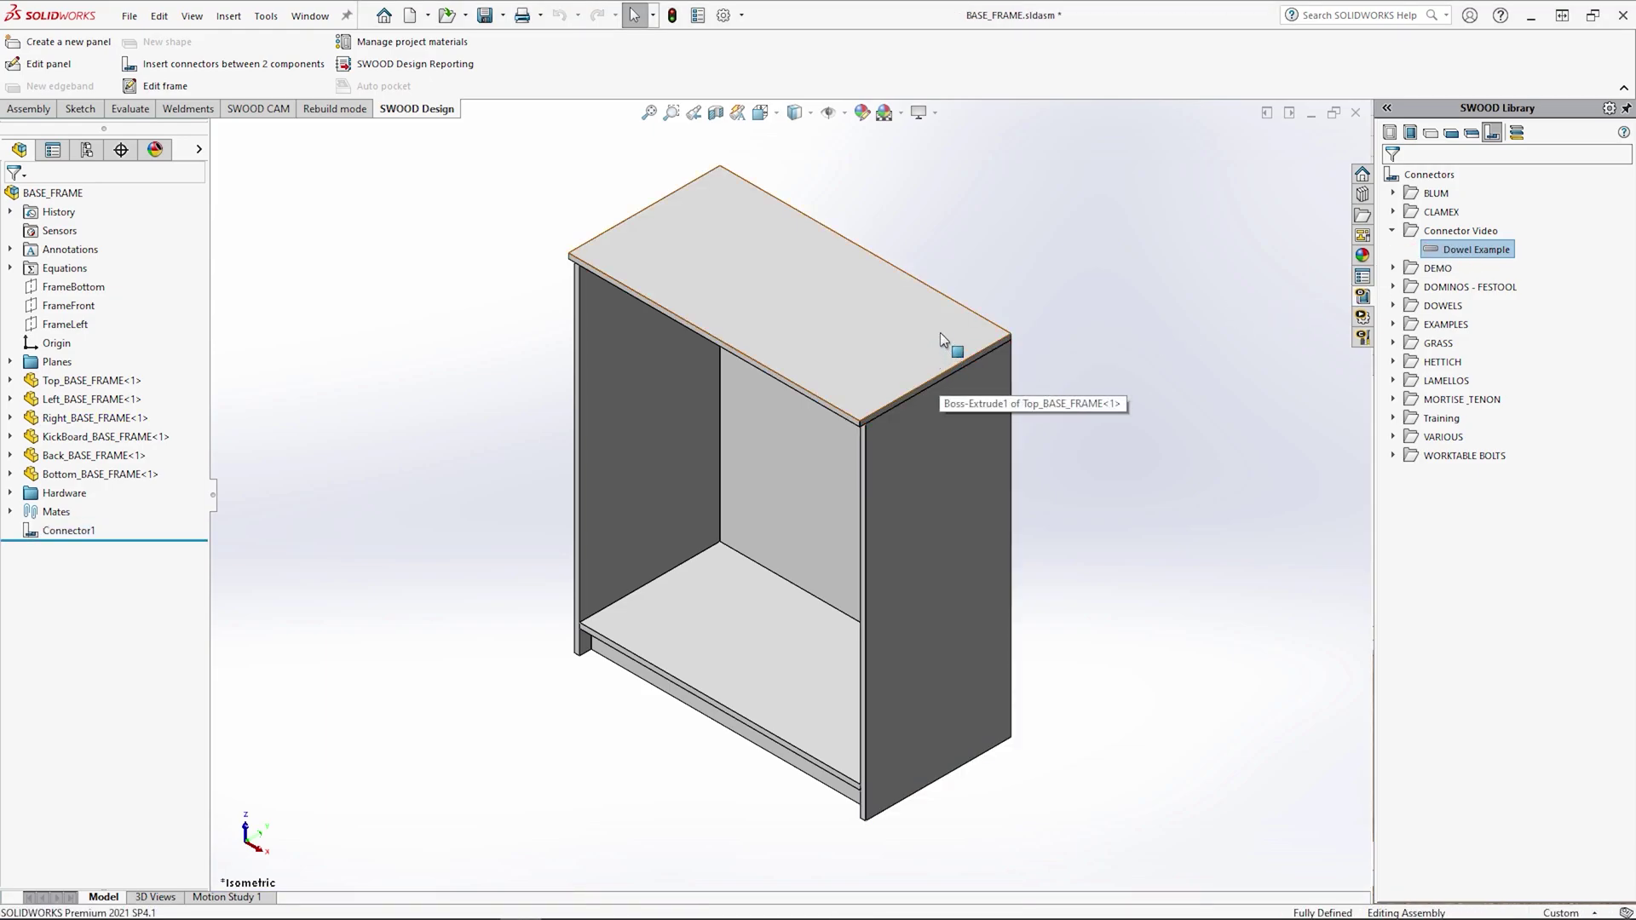
{"action": "right_click", "coordinate": [939, 333]}
{"action": "left_click", "coordinate": [1081, 258]}
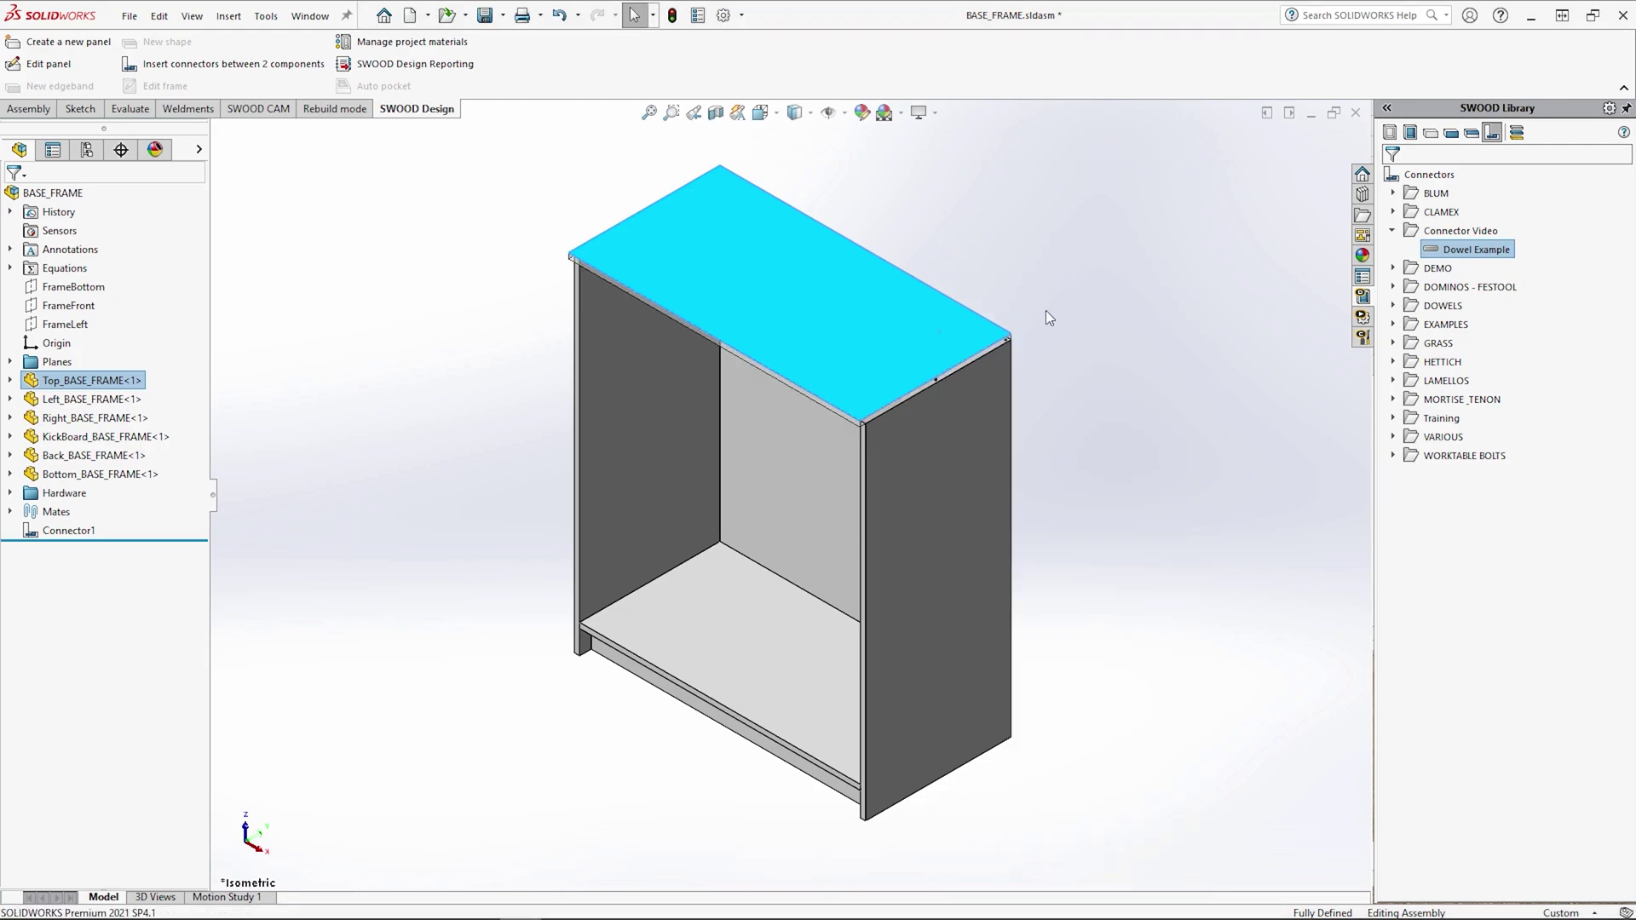
{"action": "right_click", "coordinate": [987, 412]}
{"action": "left_click", "coordinate": [1126, 257]}
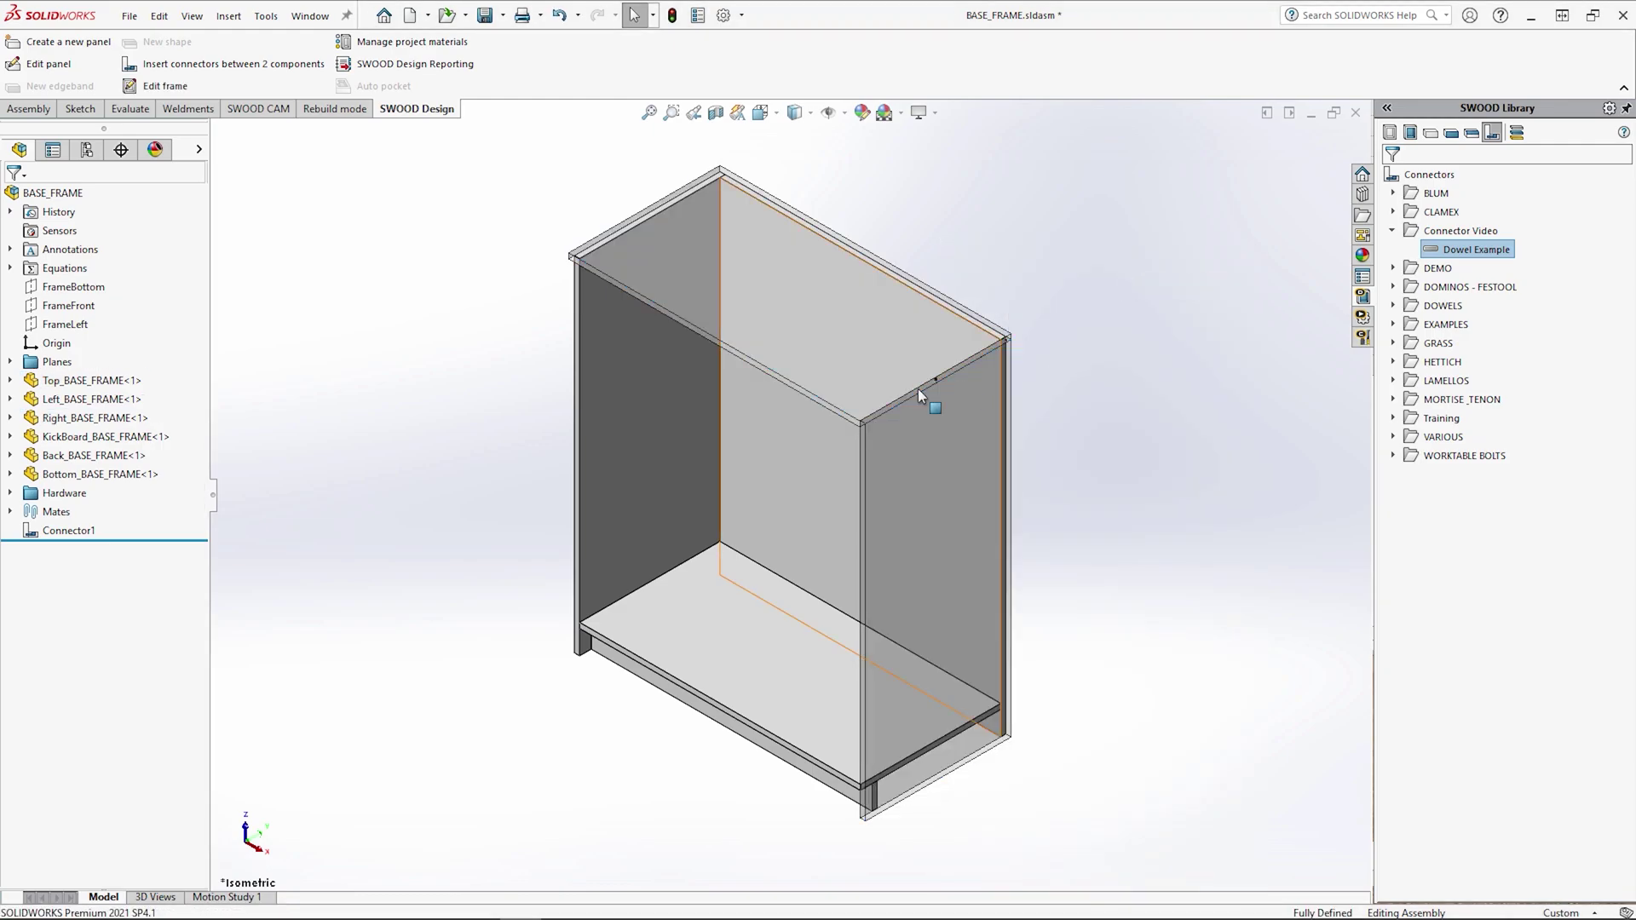
{"action": "scroll", "coordinate": [903, 401], "scroll_direction": "down", "scroll_amount": 5}
{"action": "scroll", "coordinate": [882, 381], "scroll_direction": "down", "scroll_amount": 3}
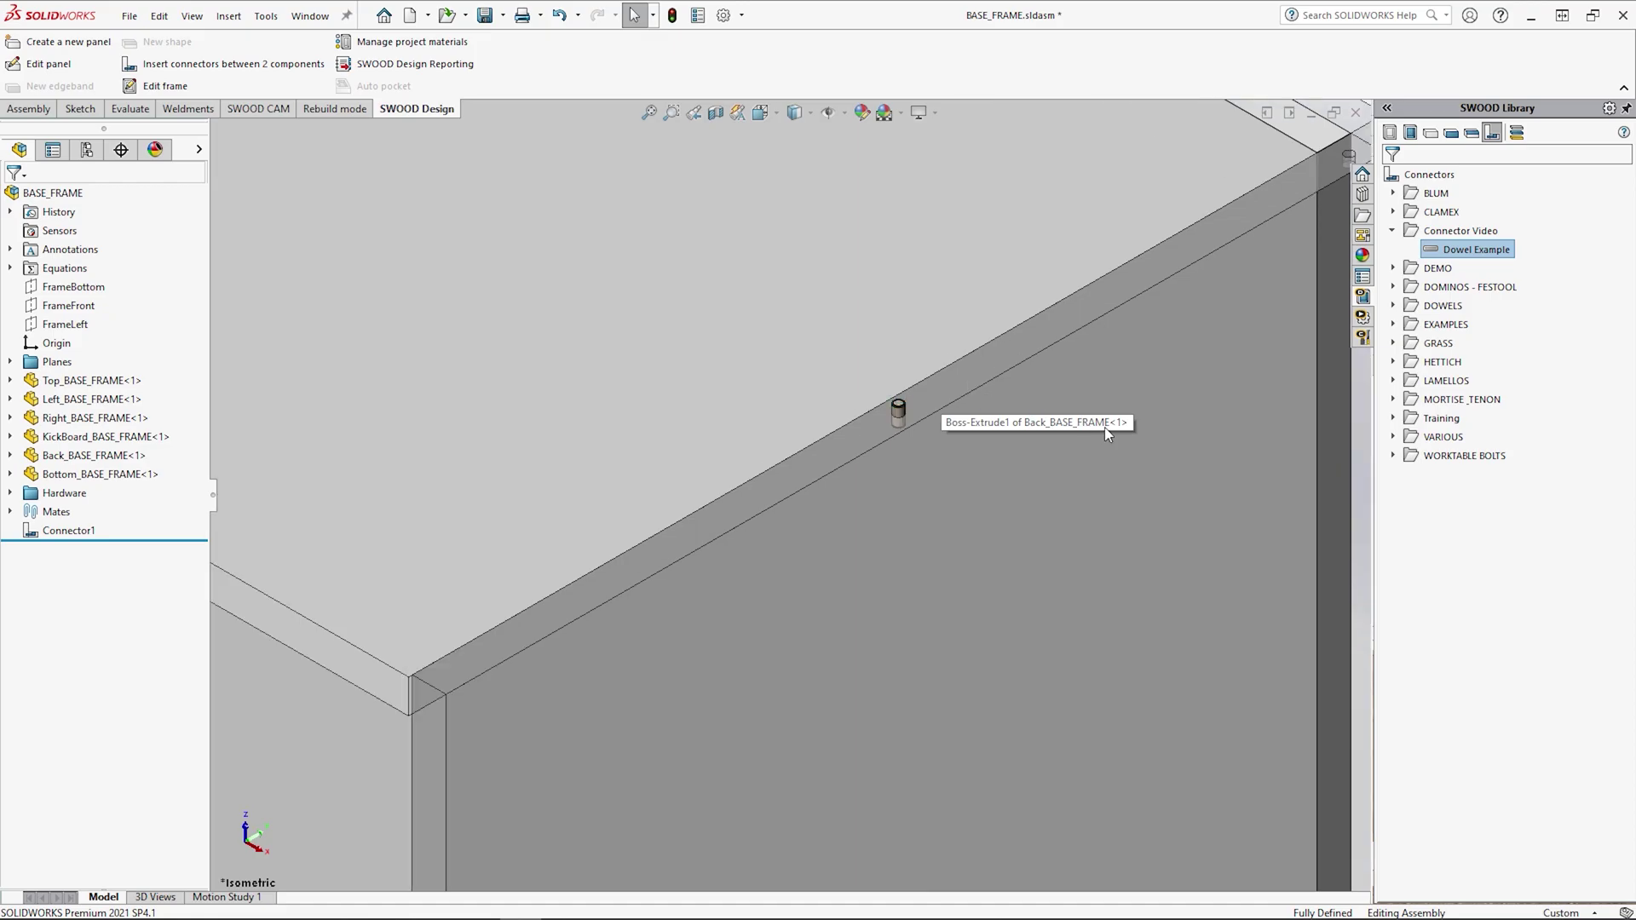